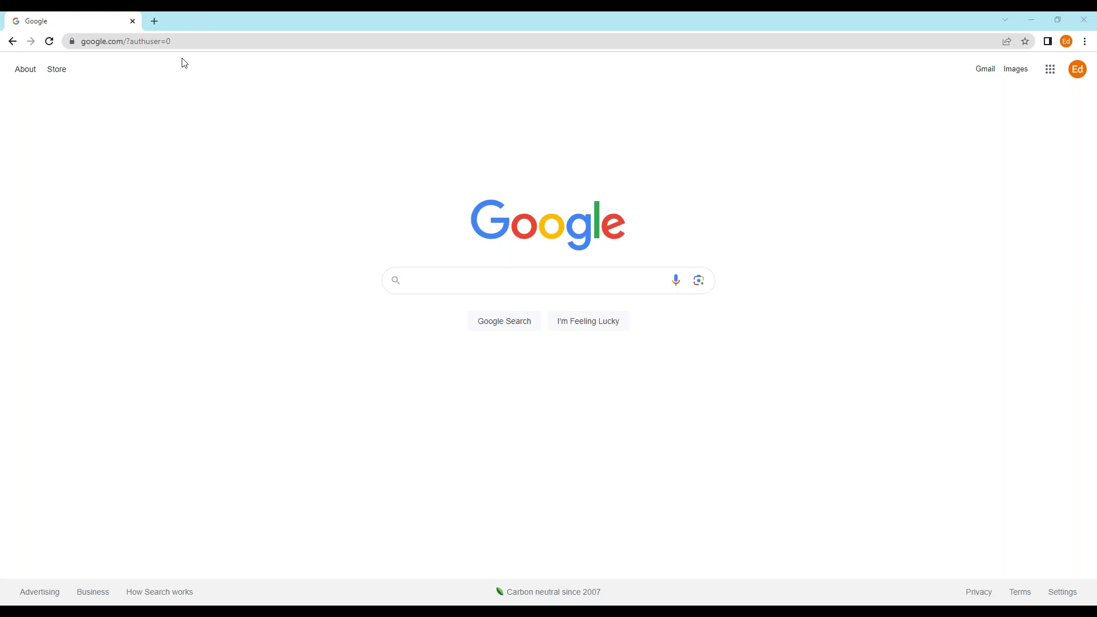
- Select the current web address in Chrome's address bar
left_click(196, 41)
- Replace the address with connect4medicare.com and load the site
key("BackSpace")
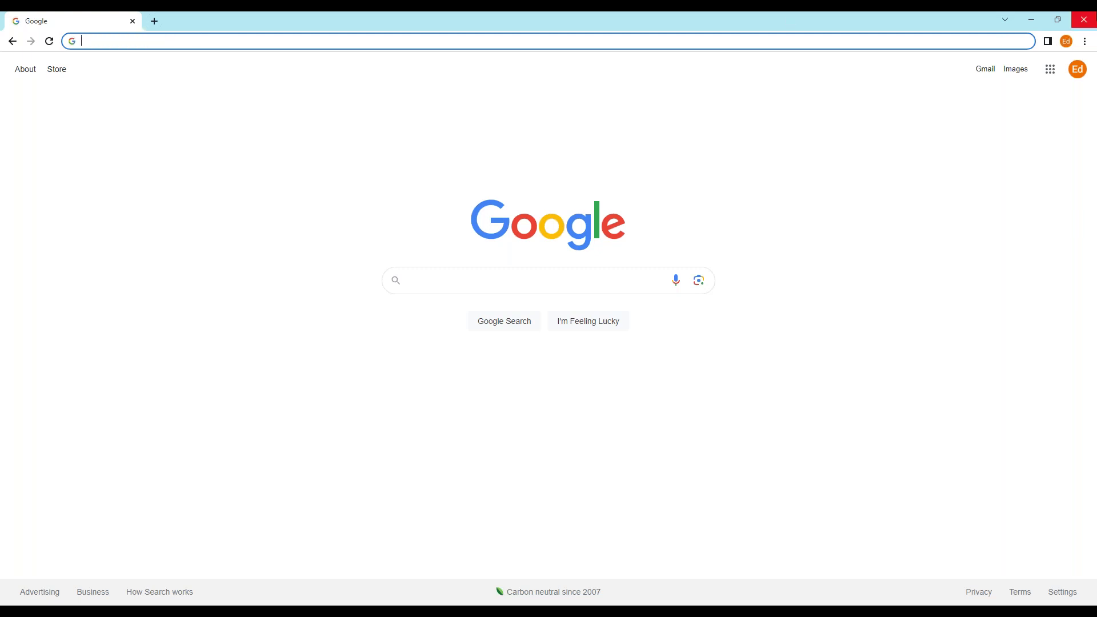
type("c")
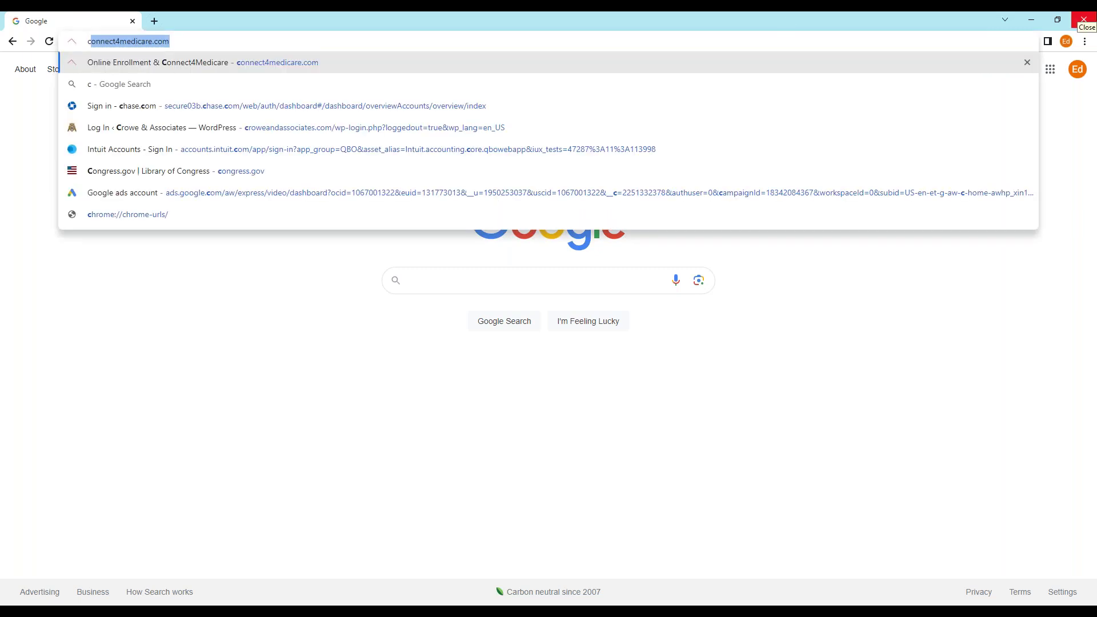
type("on")
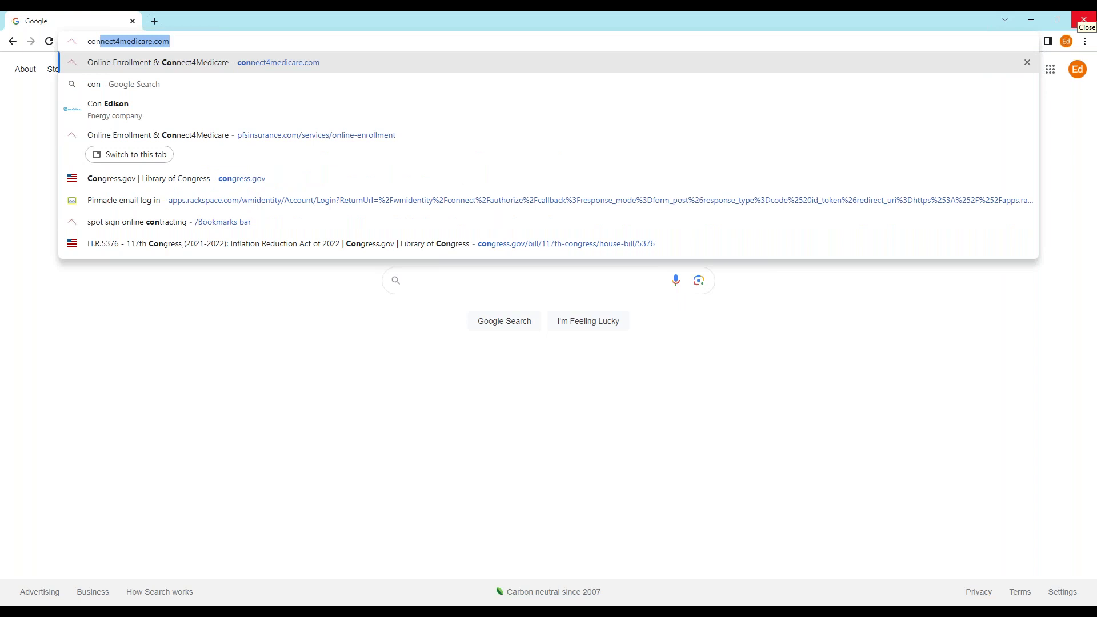
type("nect4")
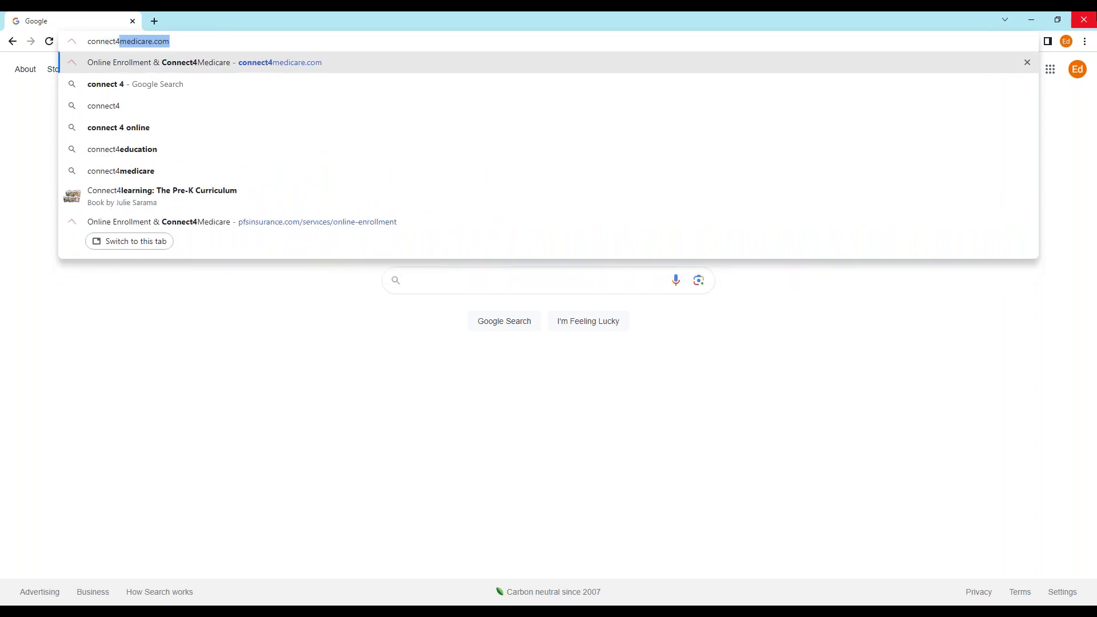
type("medicare.com")
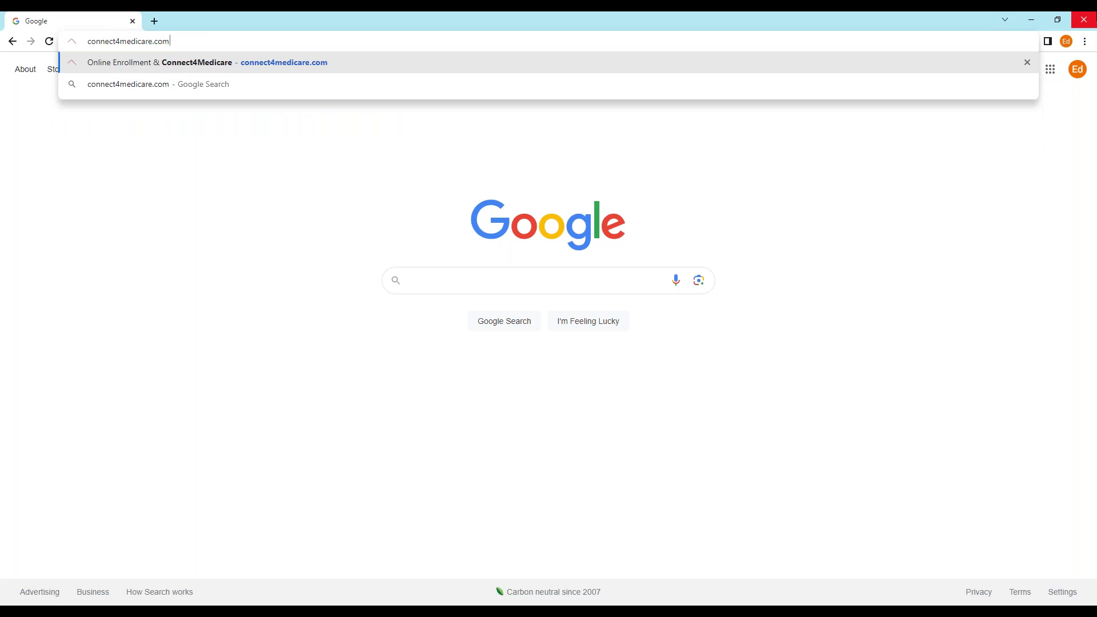
key("Return")
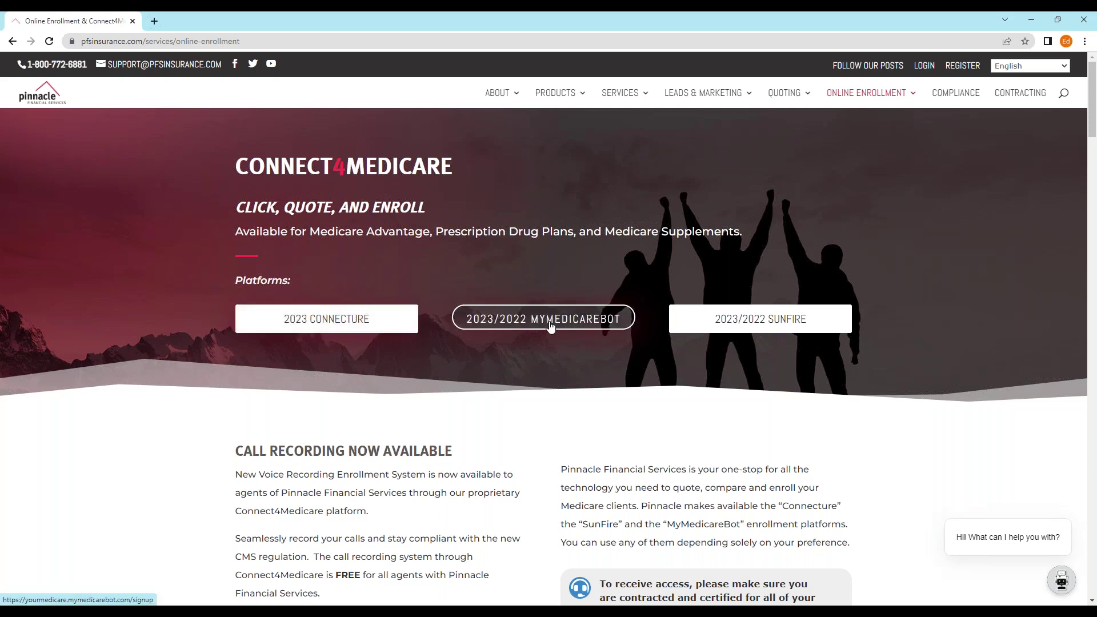
- Open SunFire BlazeConnect in a new tab and start a new quote and enrollment
left_click(767, 328)
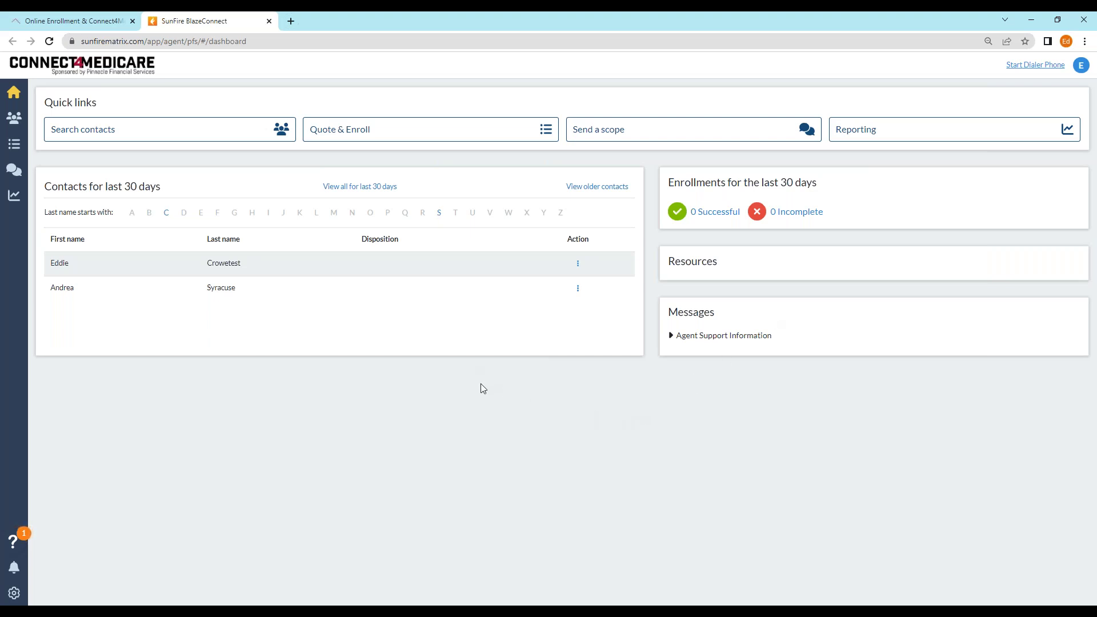
left_click(376, 136)
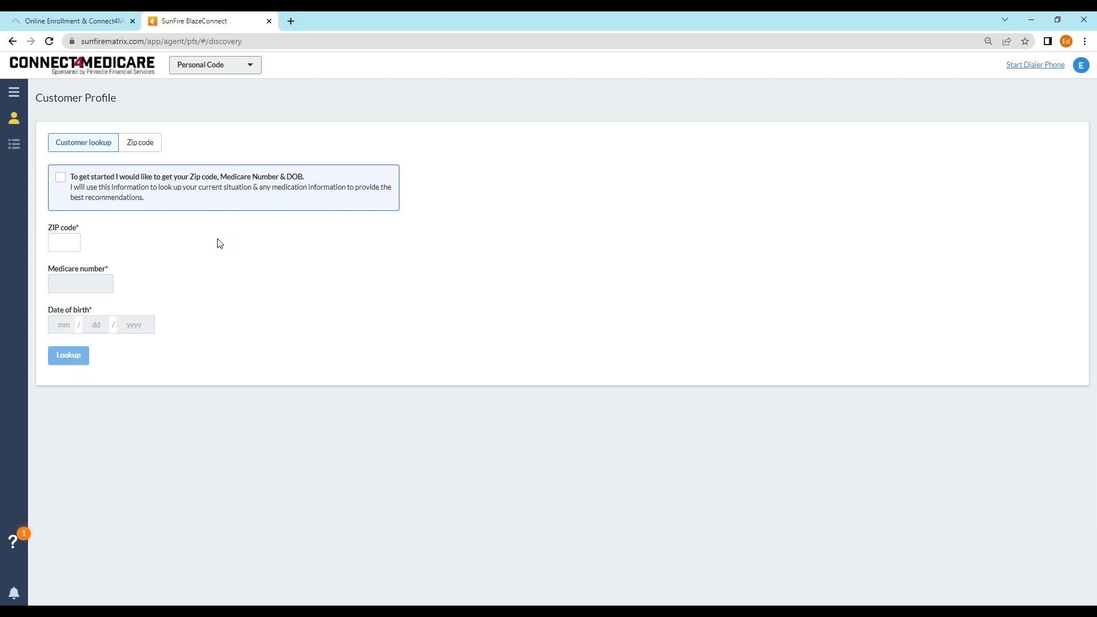
- Switch the Customer Profile lookup to the Zip code option
left_click(141, 145)
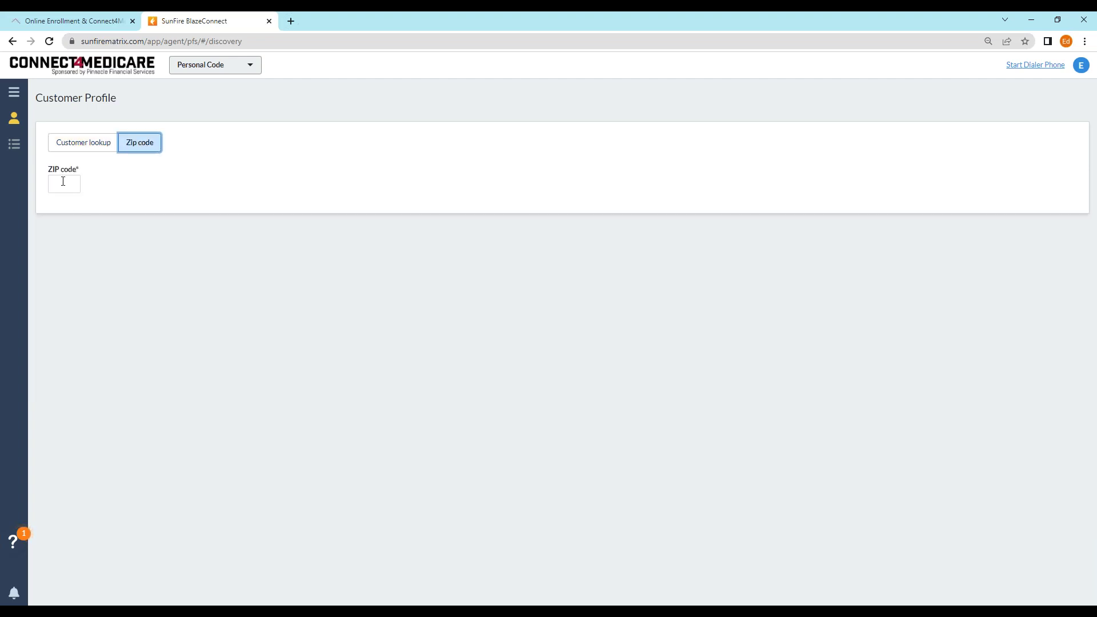
- Enter ZIP 06804, choose MAPD as the plan type, and list all matching plans
type("06804")
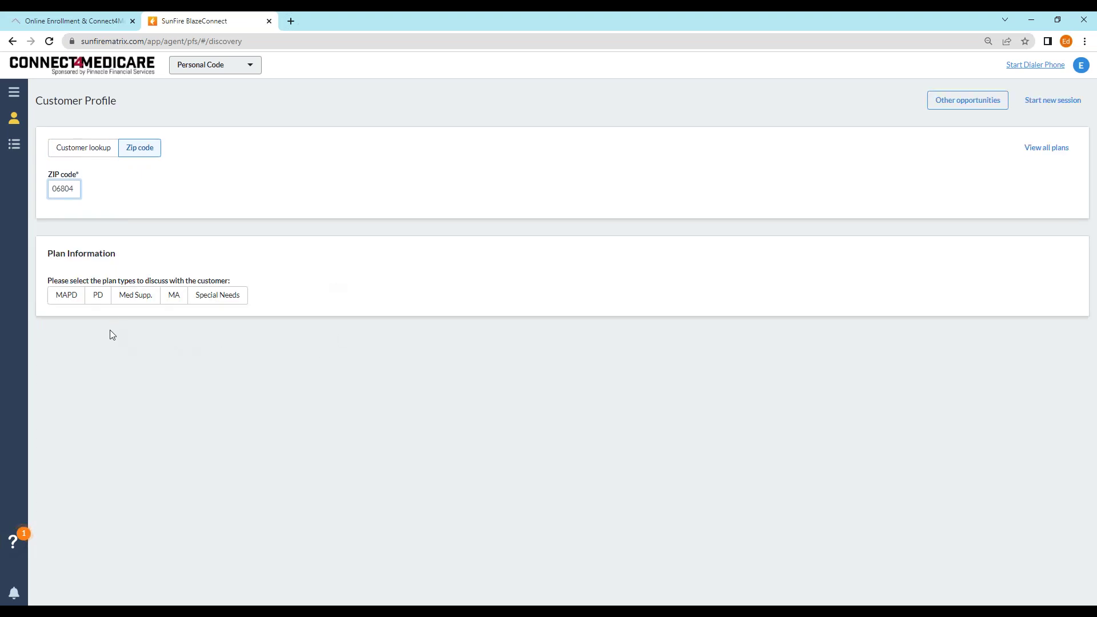
left_click(66, 302)
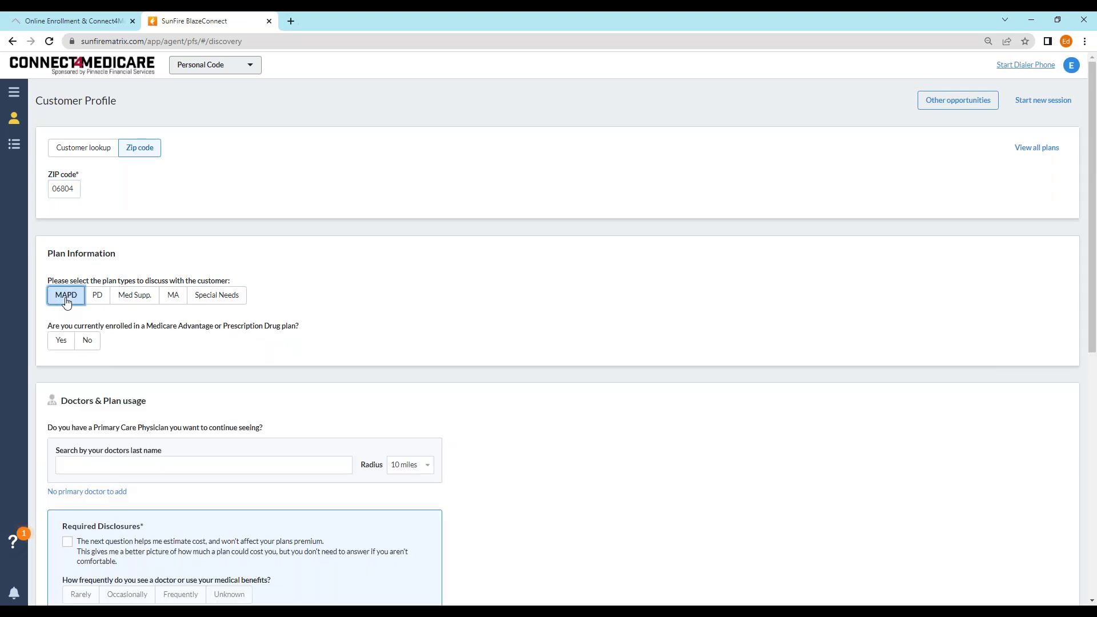
scroll(265, 297, "down", 5)
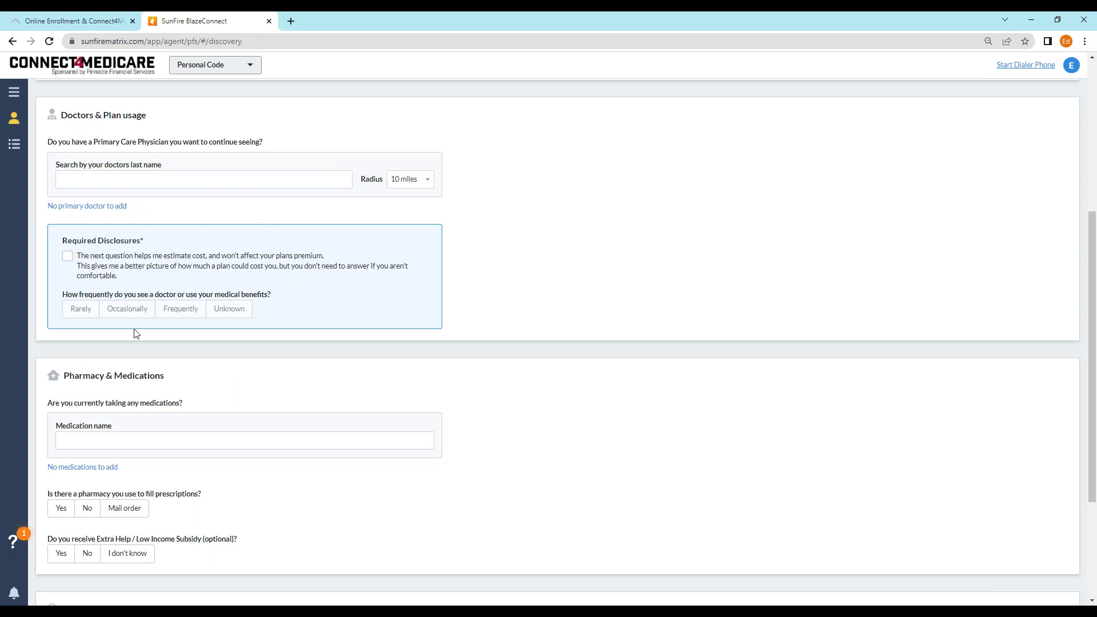
scroll(198, 321, "down", 3)
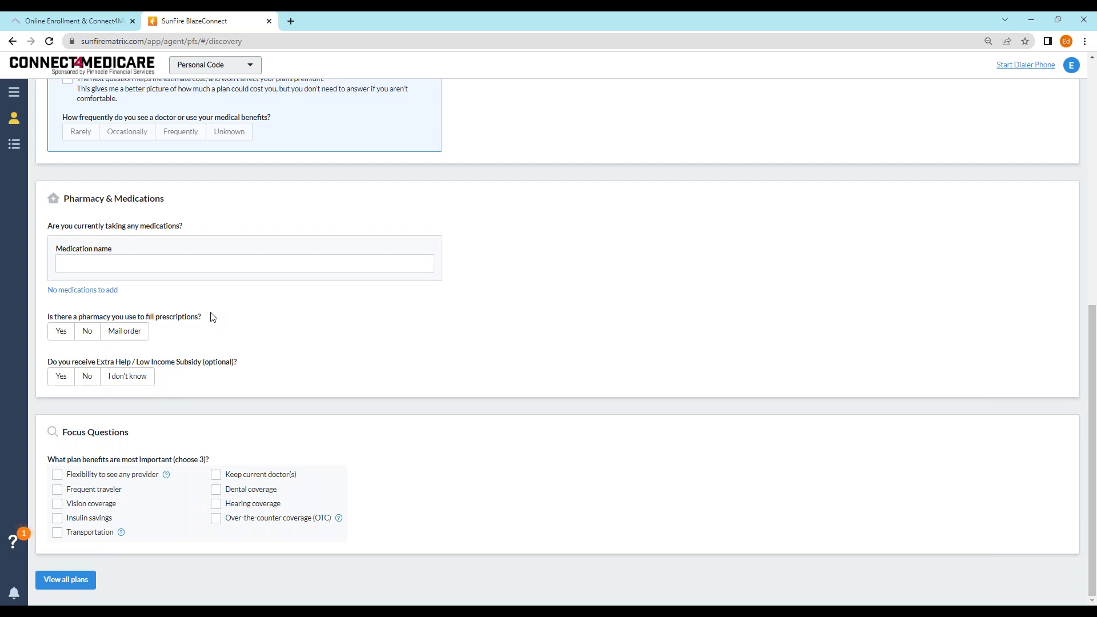
scroll(212, 316, "up", 8)
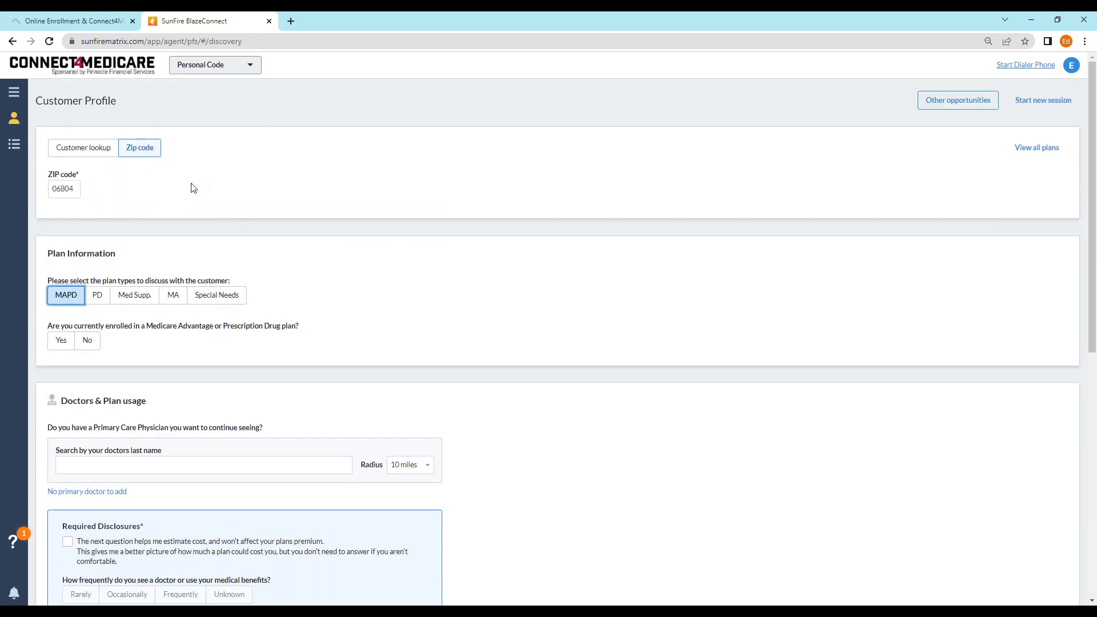
scroll(289, 229, "down", 8)
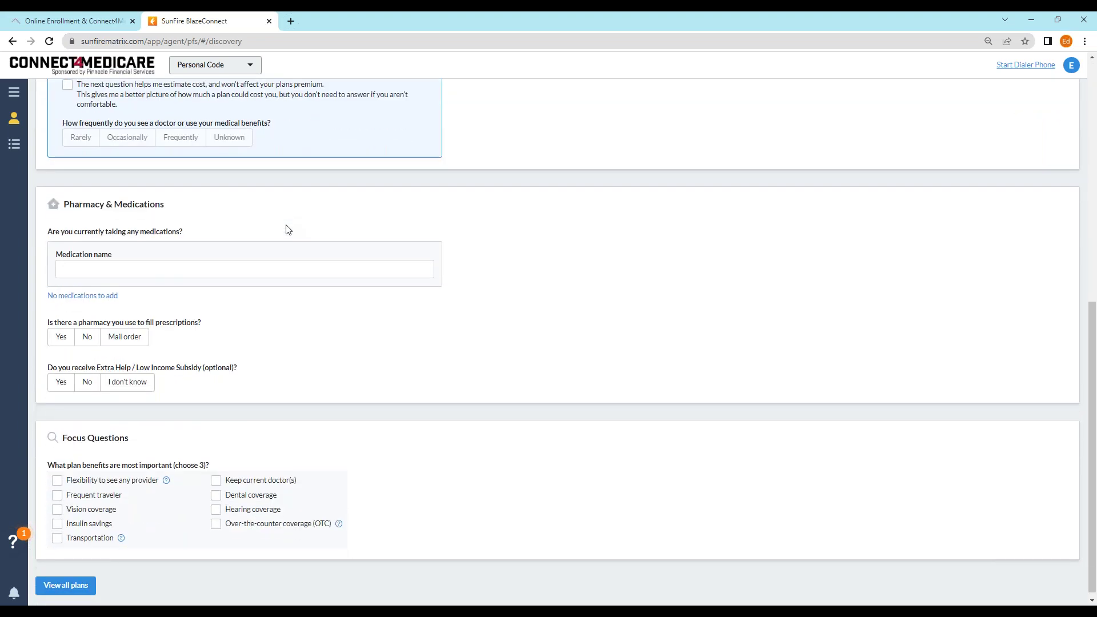
left_click(67, 584)
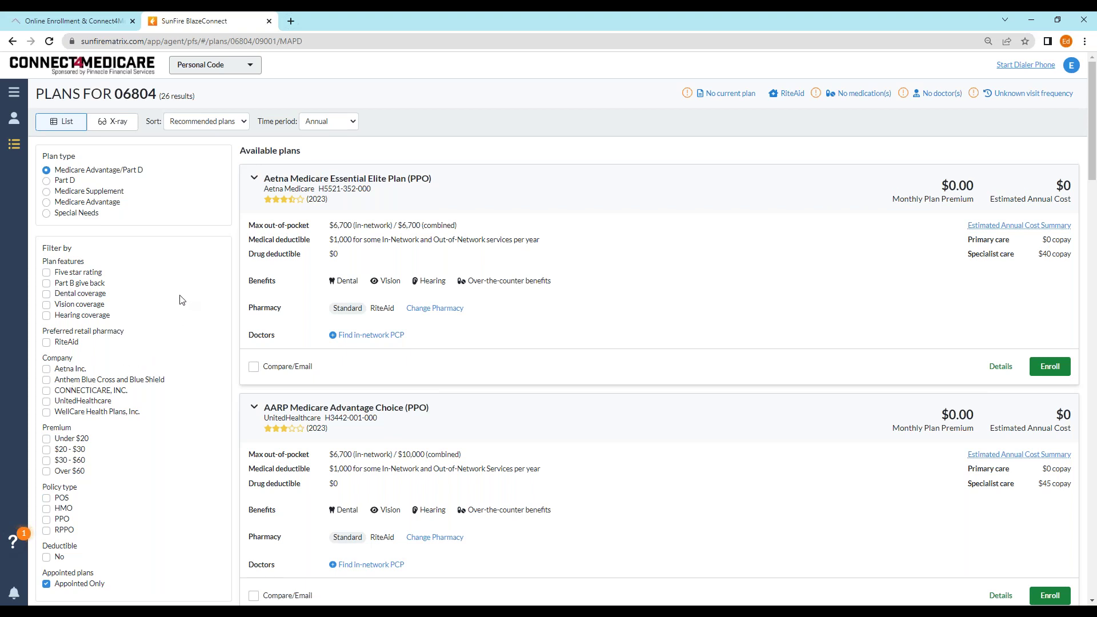
- Uncheck Appointed Only so all plans for ZIP 06804 are listed
scroll(180, 303, "down", 3)
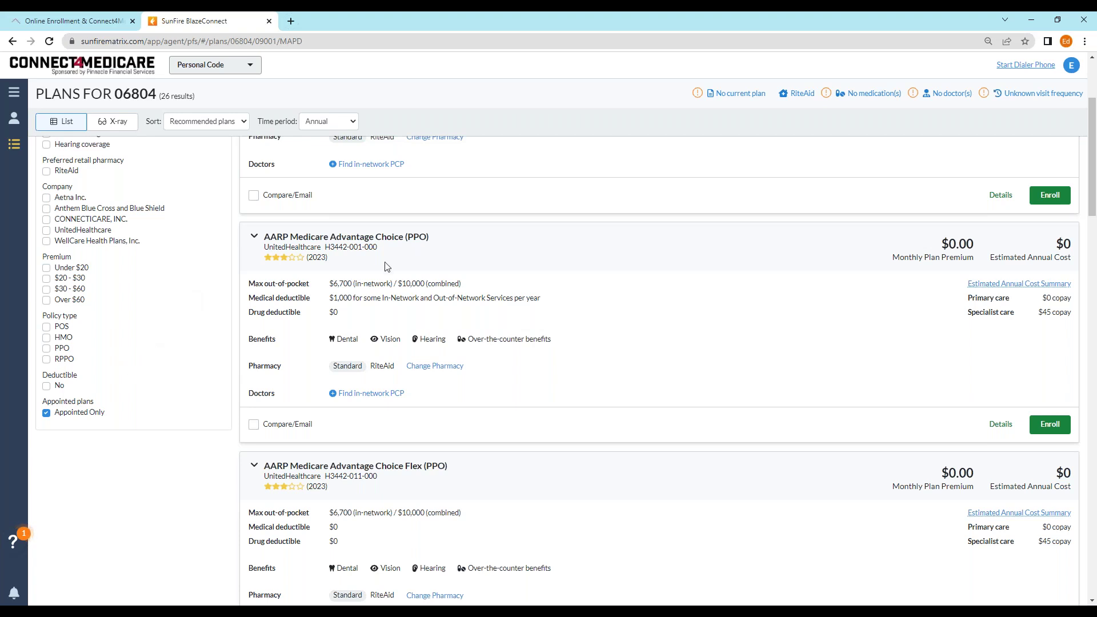
scroll(503, 297, "up", 3)
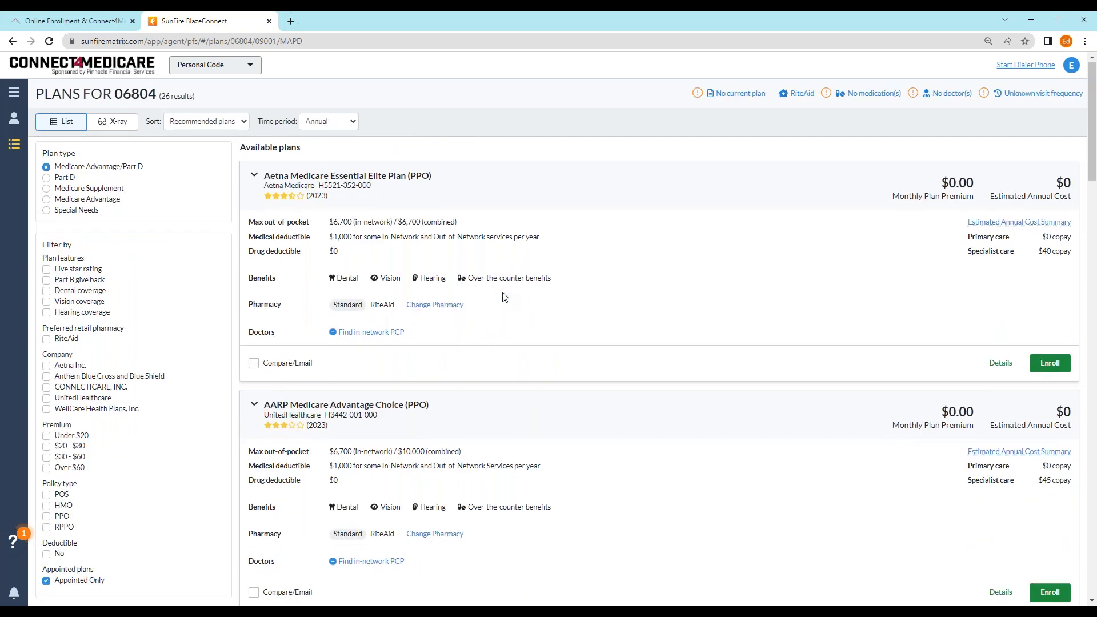
scroll(205, 360, "down", 6)
left_click(46, 241)
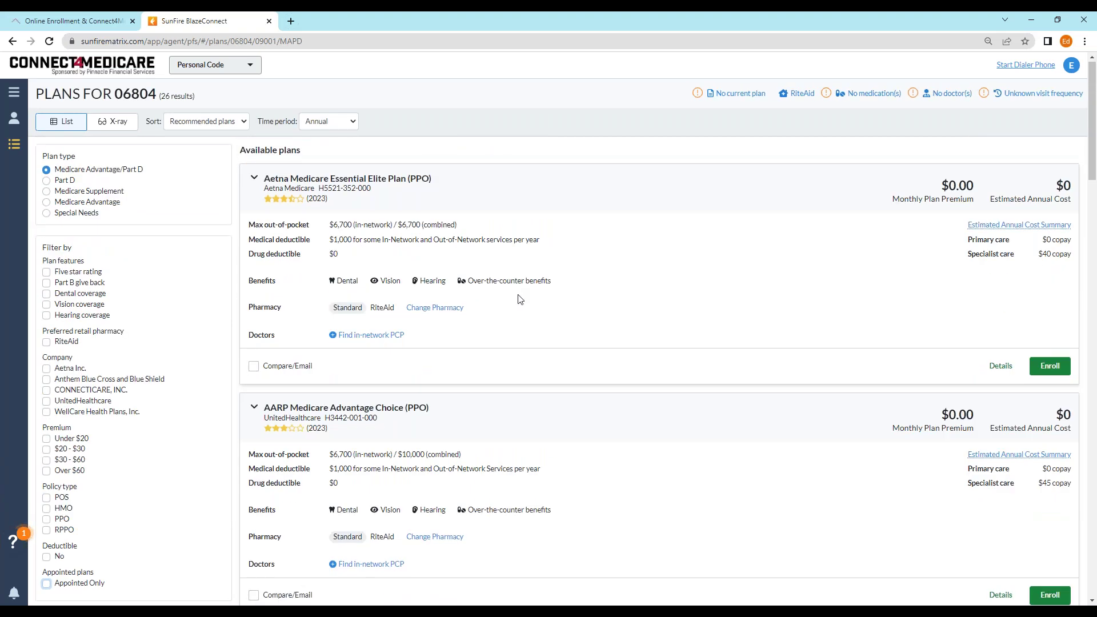
- Review the plan details and start enrolling in Aetna Medicare Essential Elite
scroll(517, 296, "down", 10)
scroll(520, 300, "down", 13)
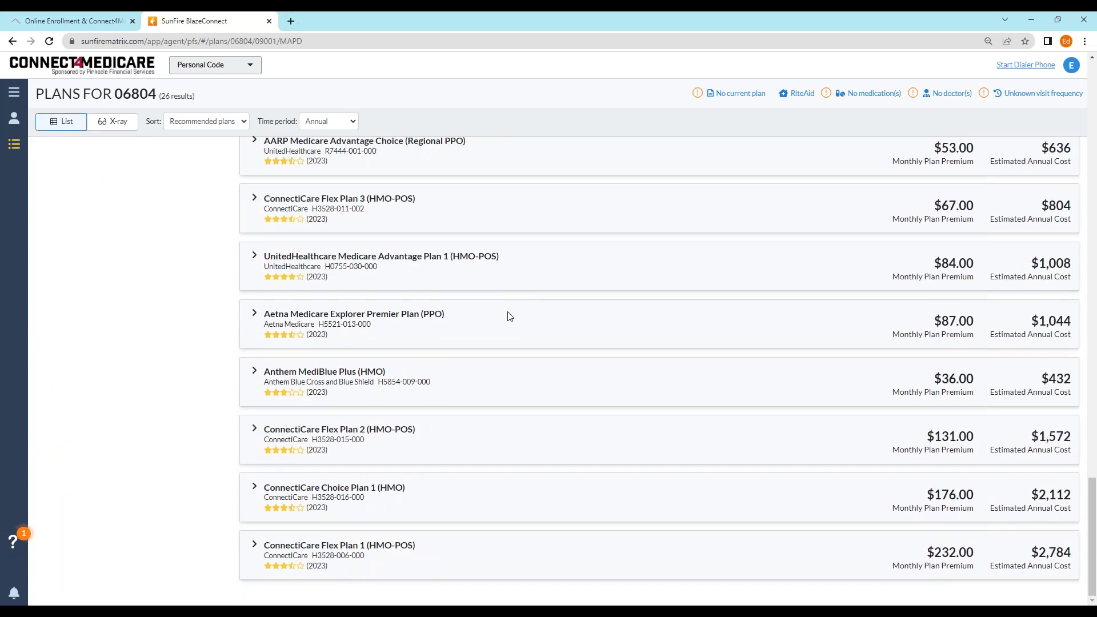
scroll(508, 317, "up", 15)
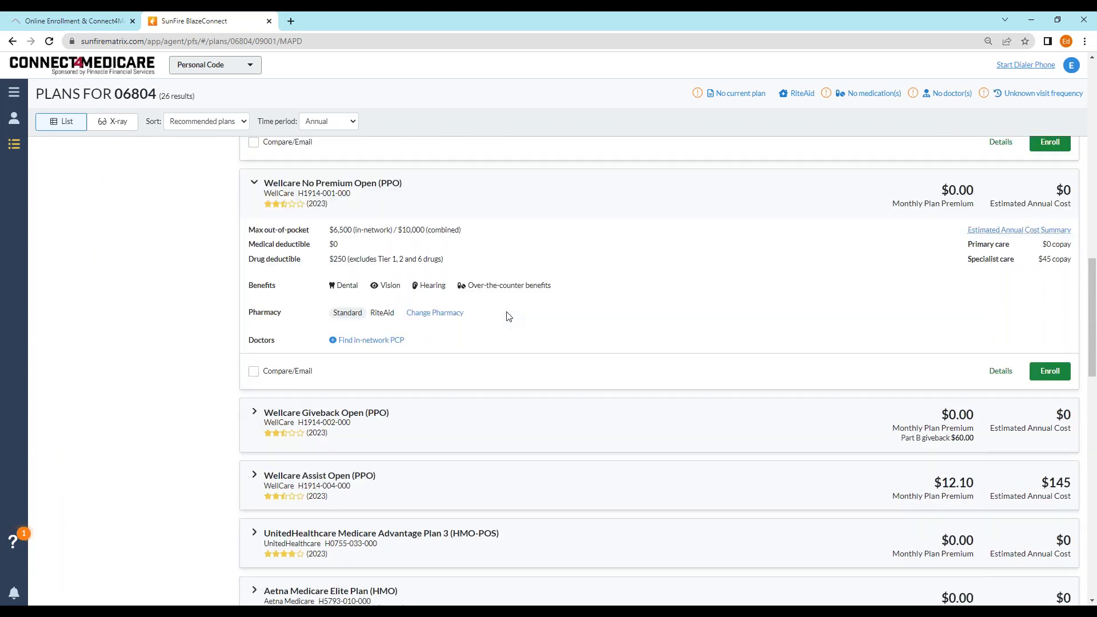
scroll(509, 316, "up", 10)
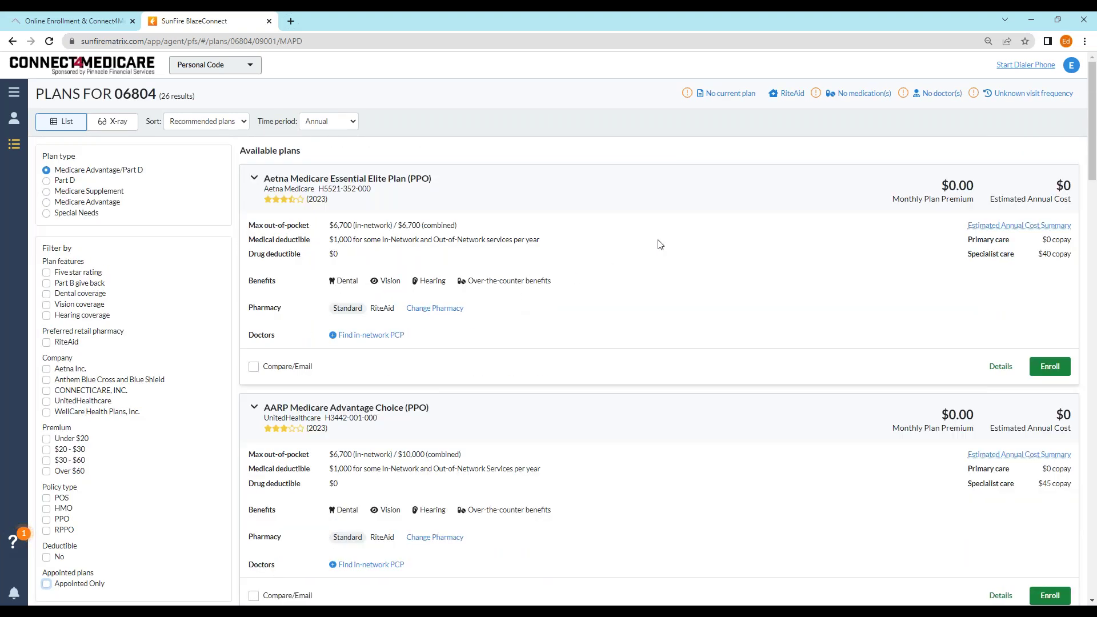
left_click(1046, 373)
- Compare Aetna Essential Elite, AARP Advantage Choice and Anthem MediBlue Access Select side by side
scroll(803, 293, "down", 2)
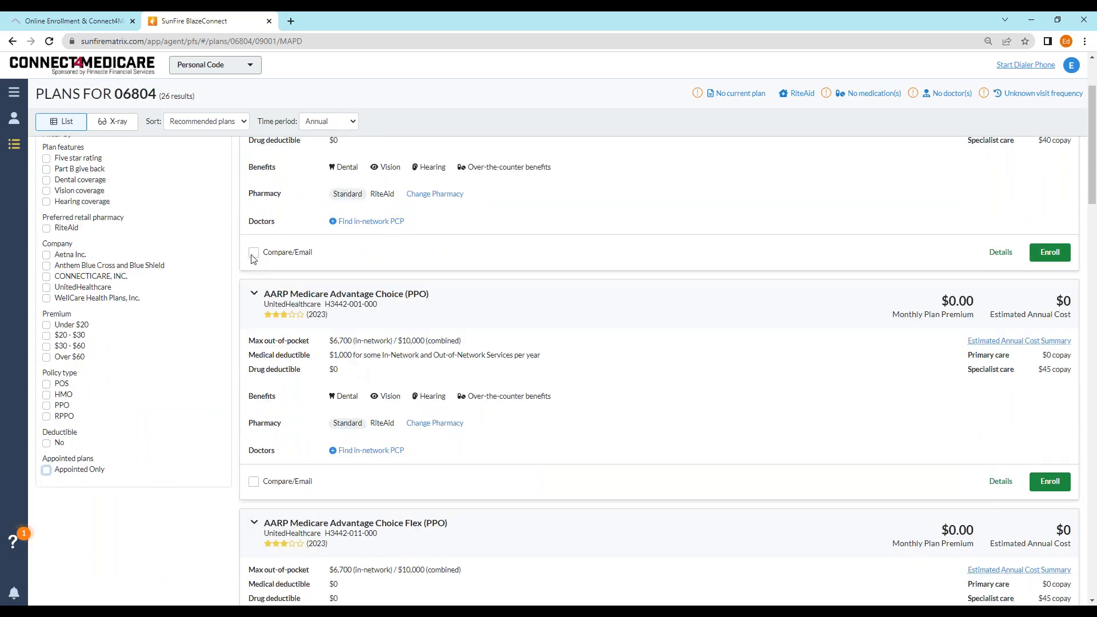
left_click(253, 253)
scroll(257, 262, "down", 3)
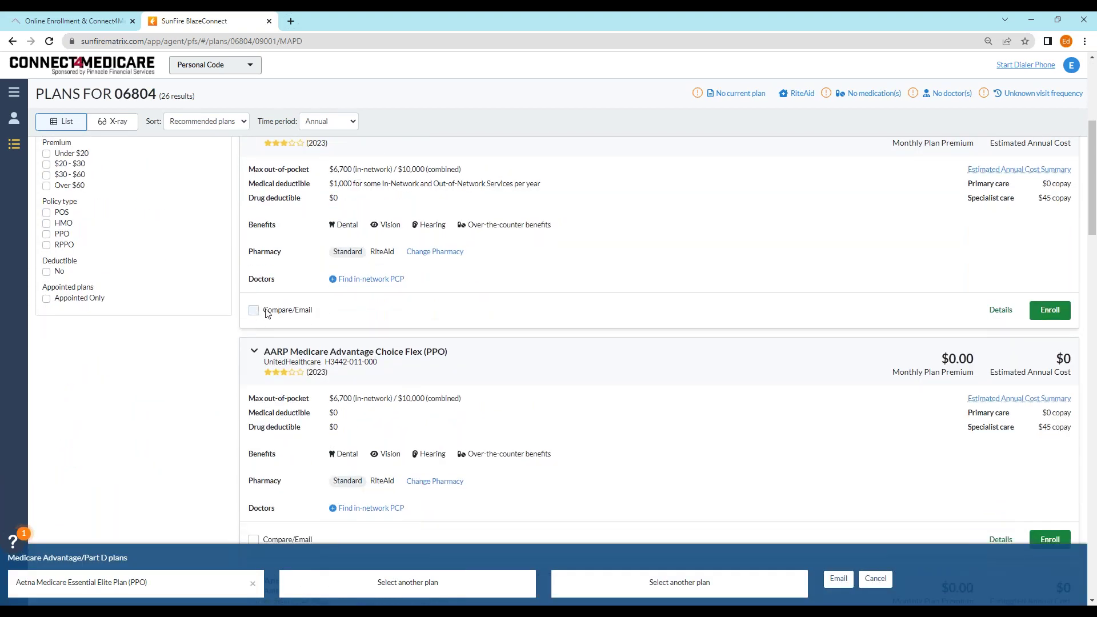
left_click(254, 310)
scroll(285, 332, "down", 3)
scroll(297, 344, "down", 5)
left_click(254, 323)
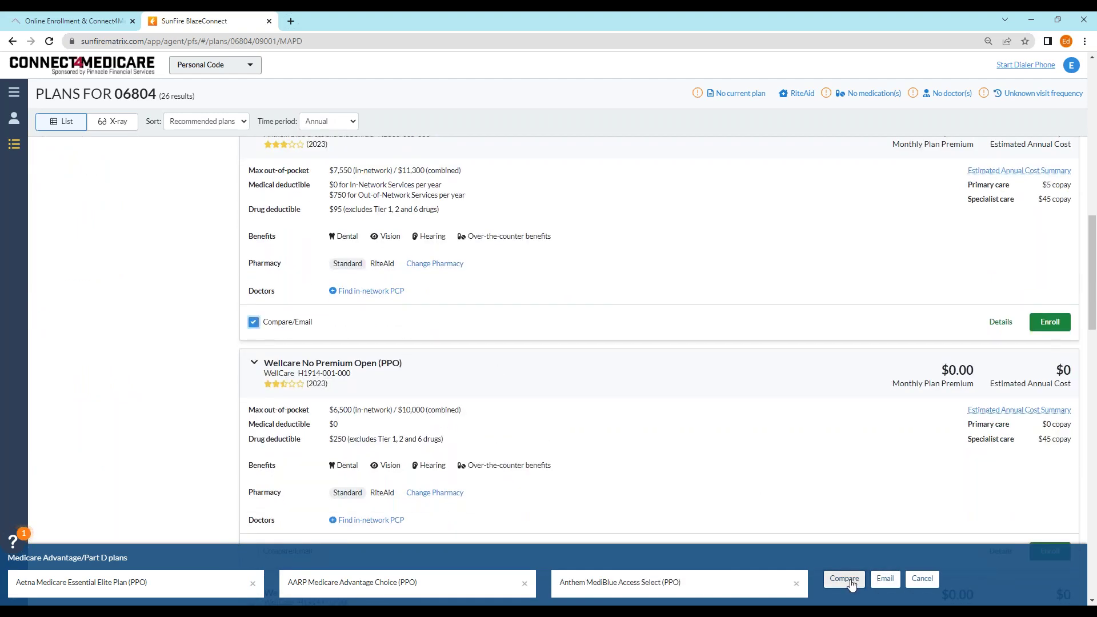
left_click(851, 582)
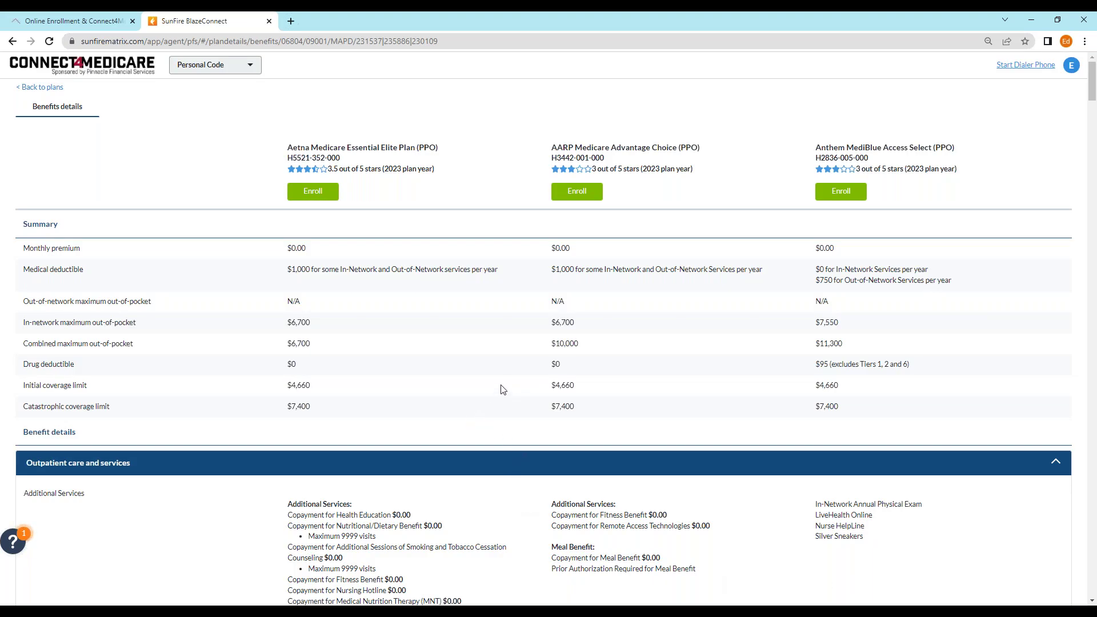
- Review the three-plan benefits comparison, then start the dialer phone
scroll(504, 376, "down", 20)
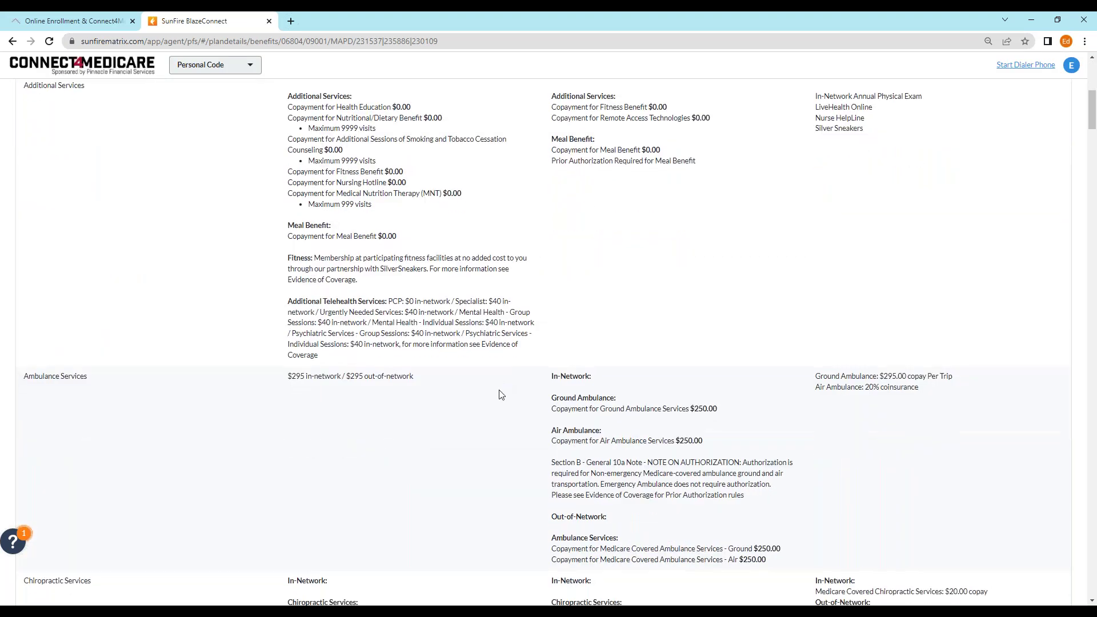
scroll(501, 396, "down", 20)
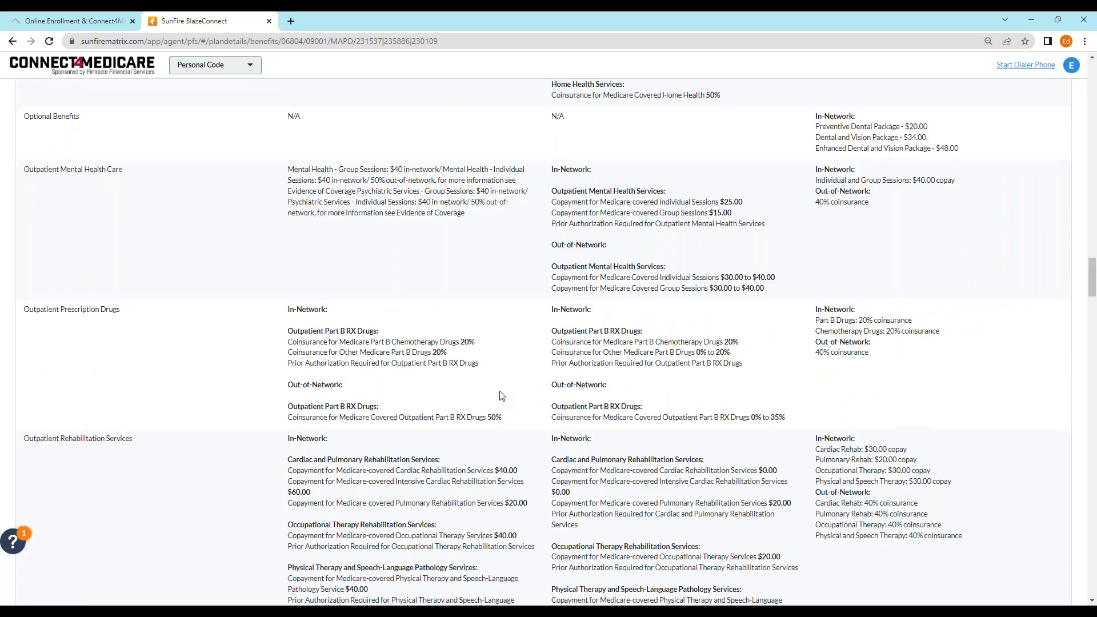
scroll(502, 396, "down", 6)
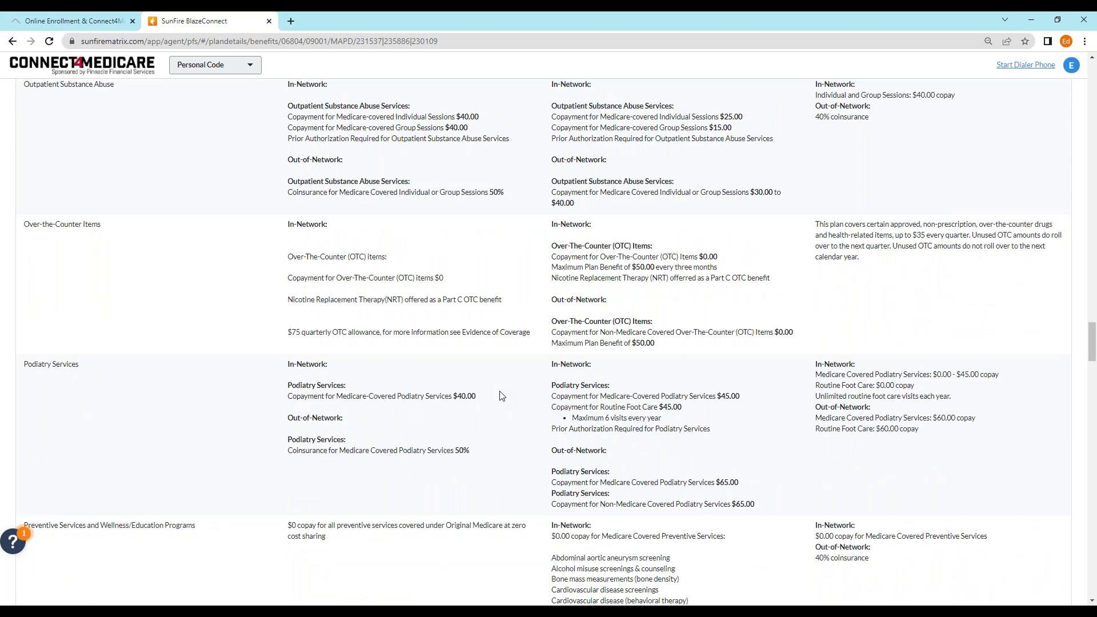
scroll(543, 343, "up", 20)
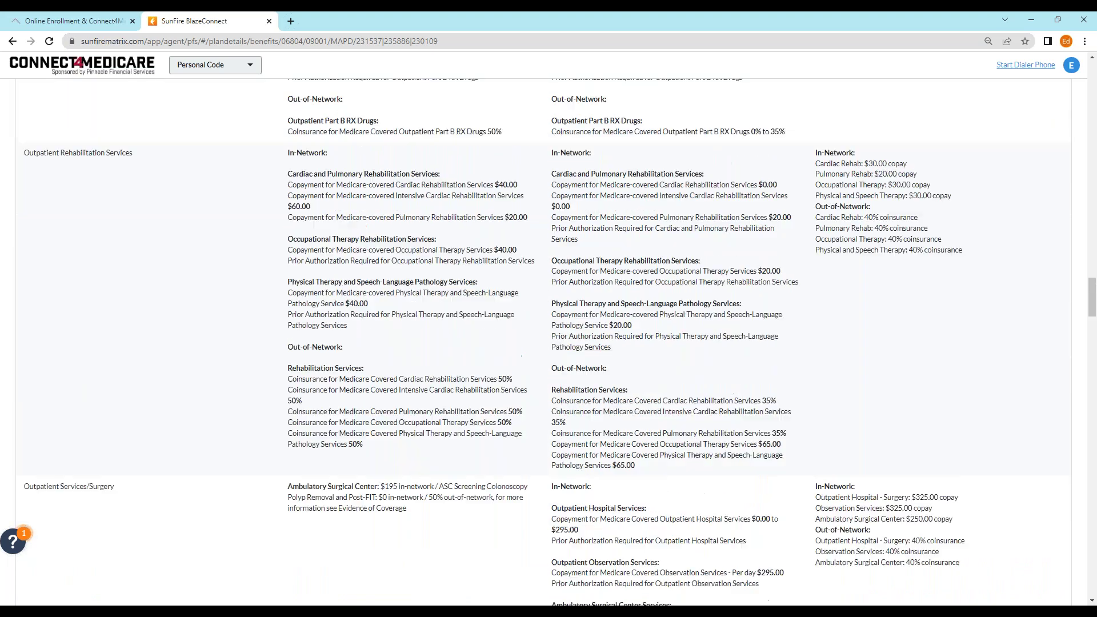
scroll(543, 342, "up", 15)
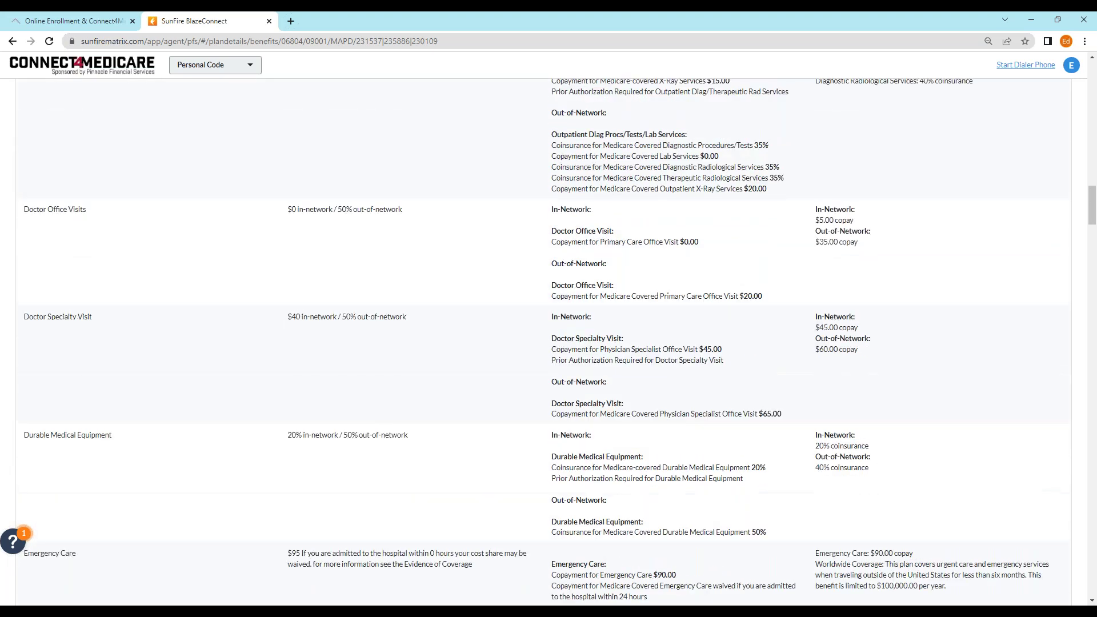
scroll(309, 413, "up", 7)
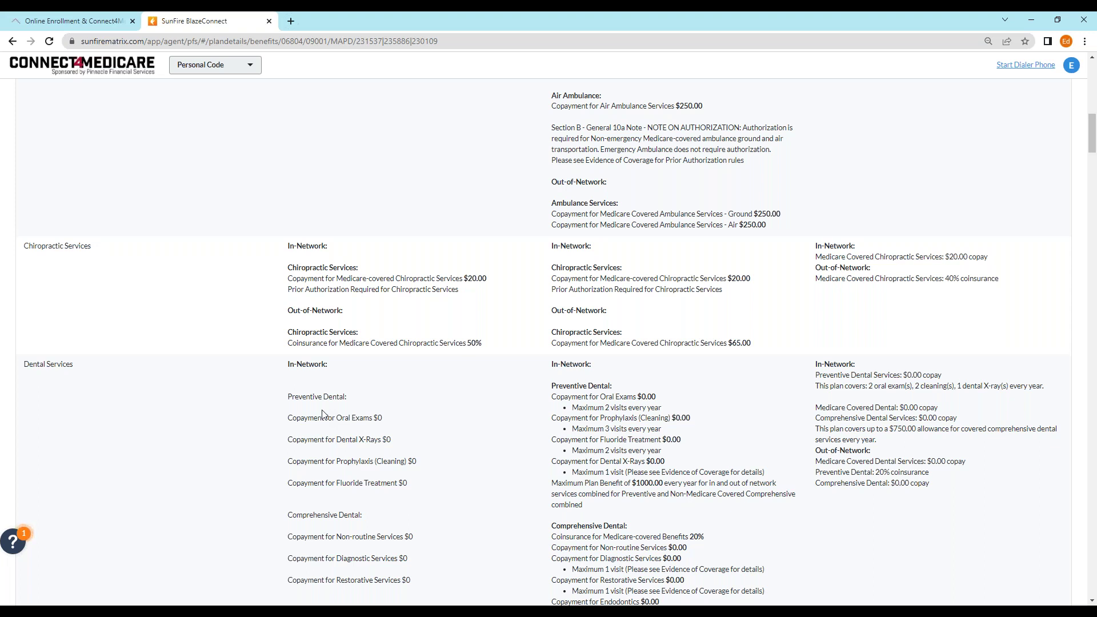
scroll(373, 387, "down", 20)
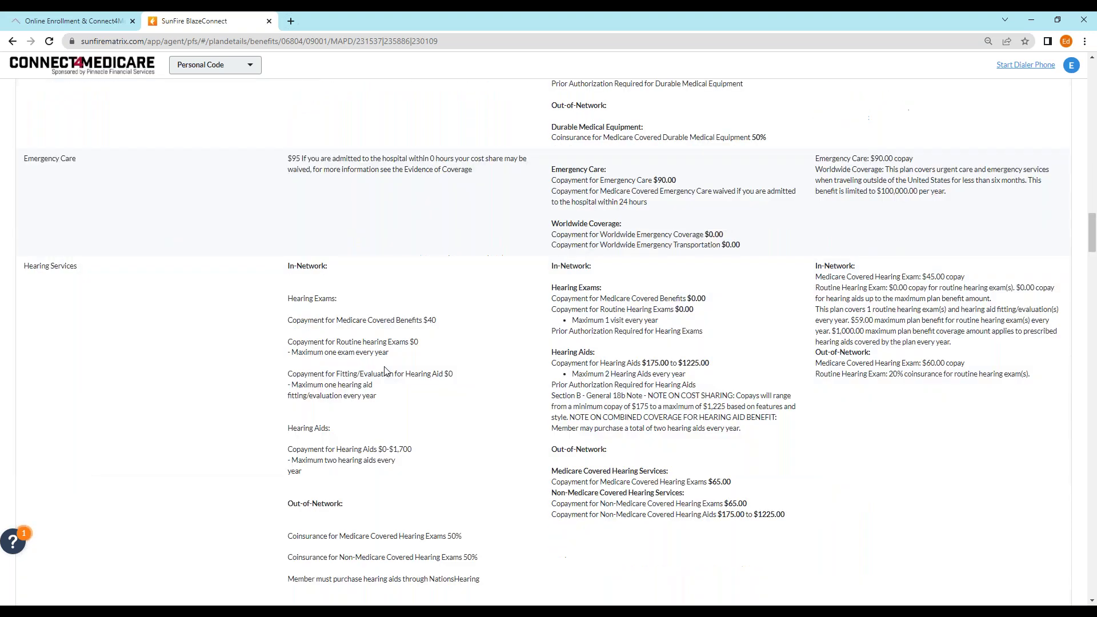
scroll(393, 371, "down", 20)
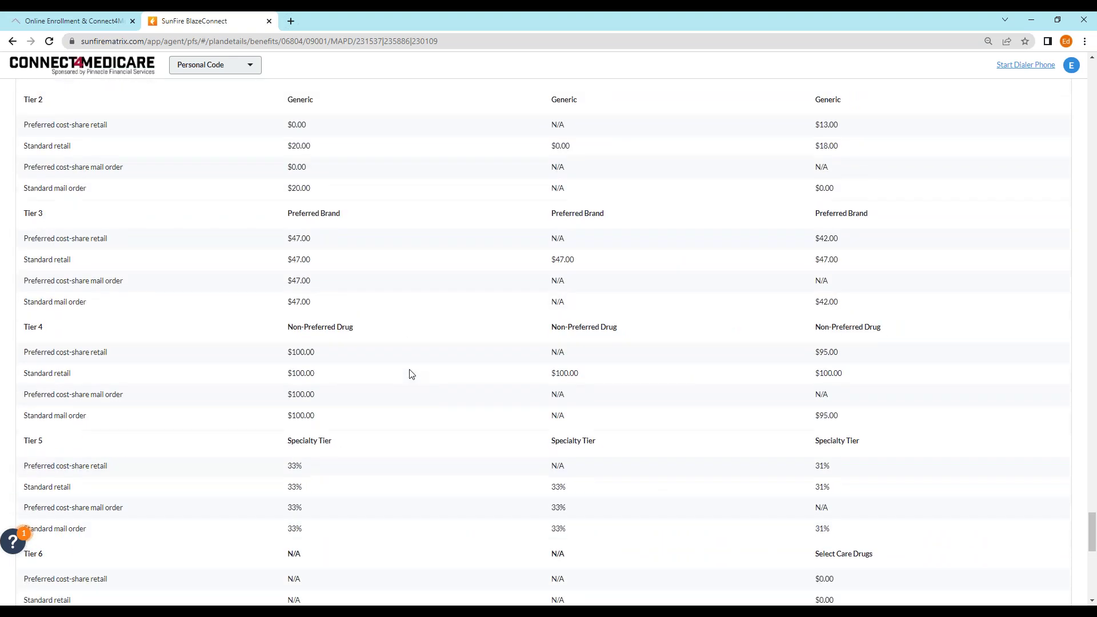
scroll(409, 369, "up", 20)
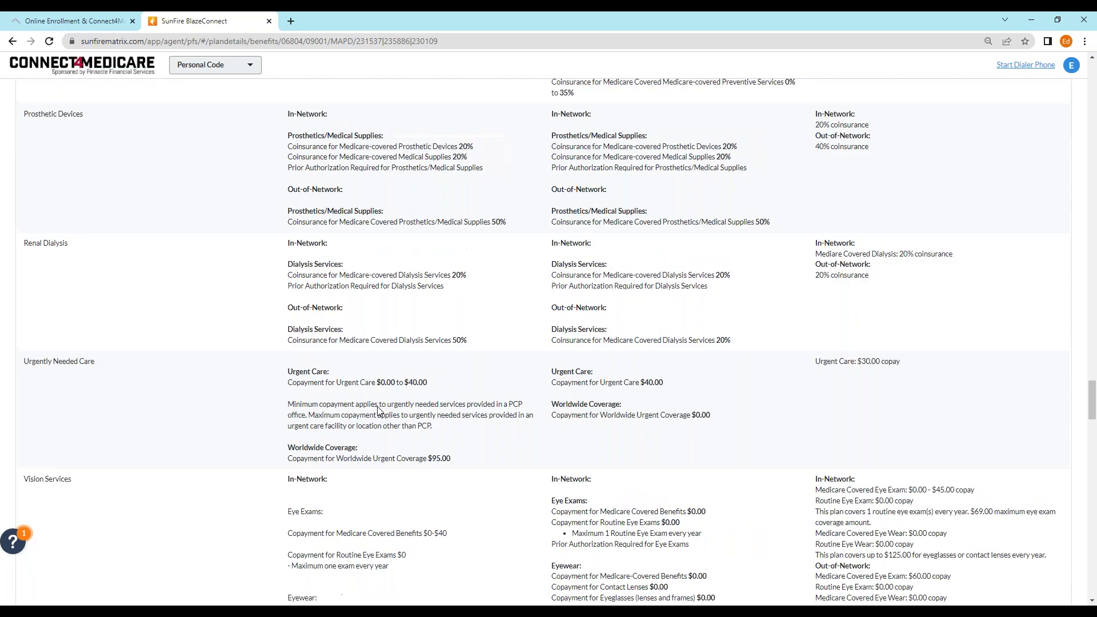
scroll(548, 343, "up", 15)
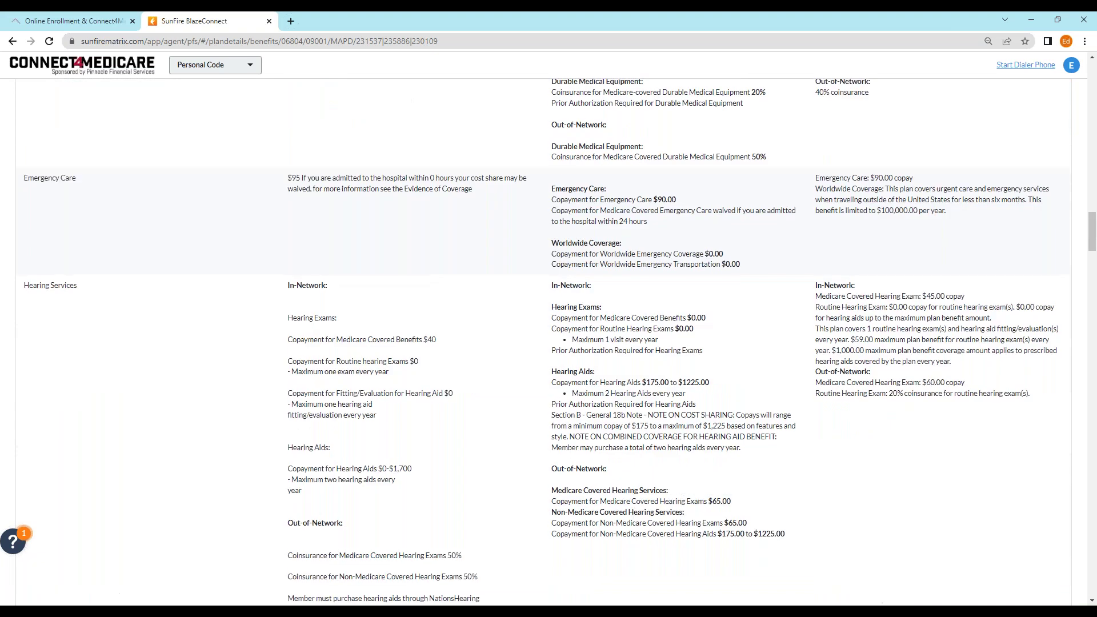
scroll(548, 342, "up", 10)
left_click(1025, 64)
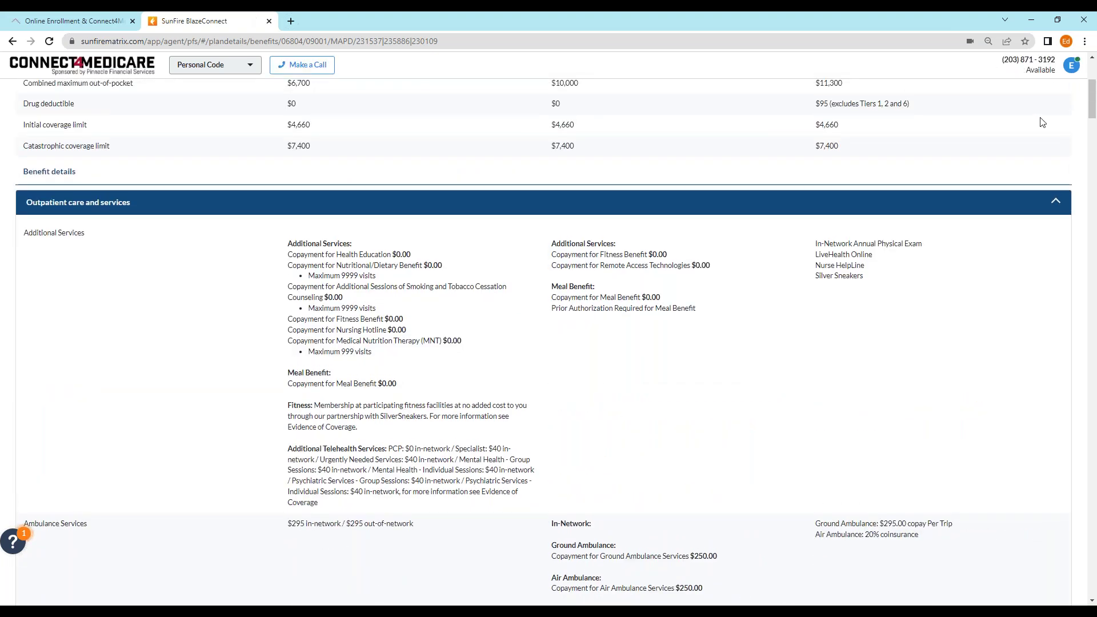
left_click(311, 65)
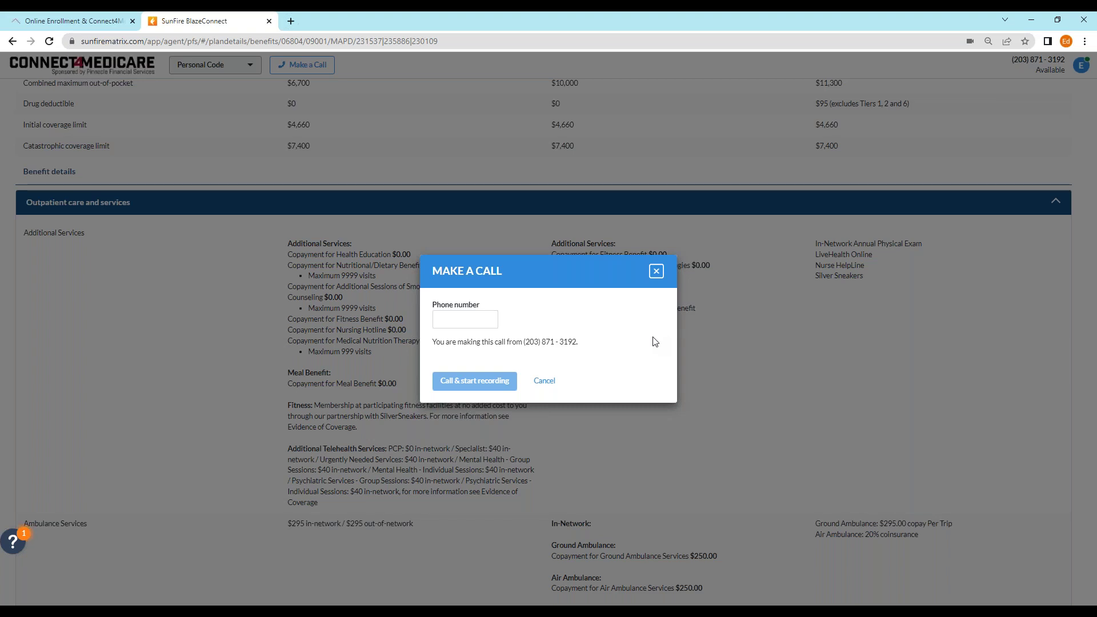
left_click(657, 273)
scroll(722, 314, "up", 5)
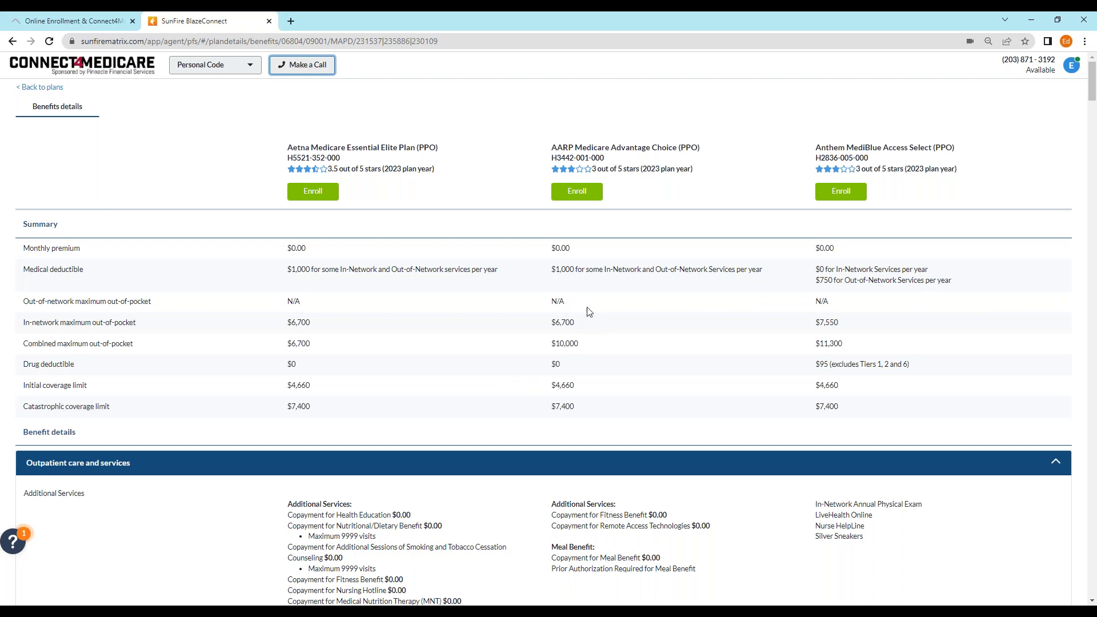
left_click(50, 88)
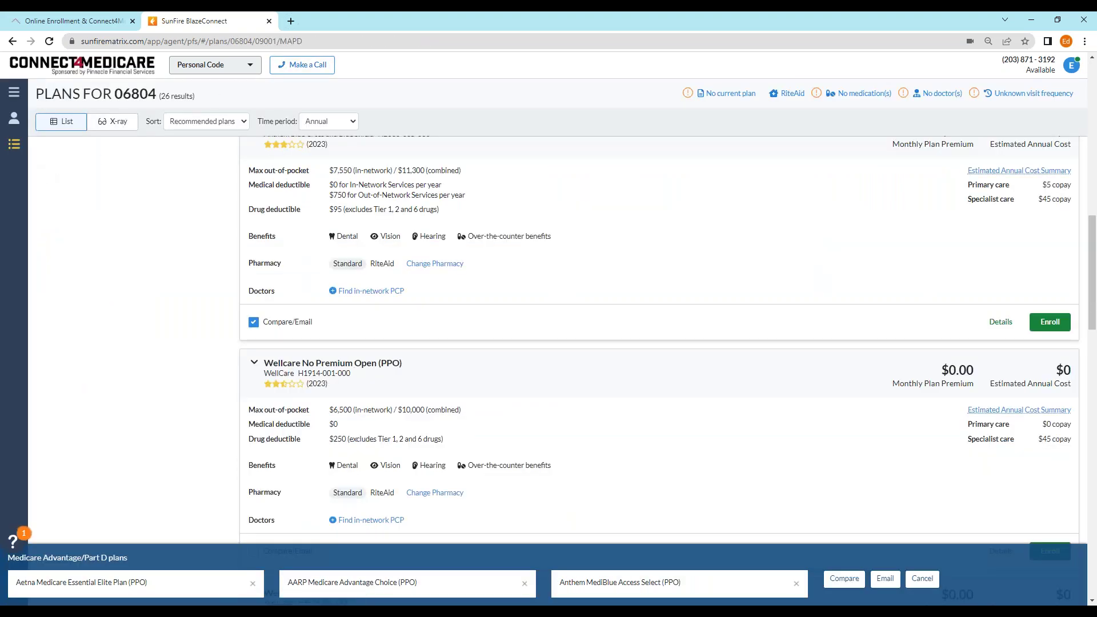
- From the dashboard, search contacts by the test contact's first and last name
left_click(14, 98)
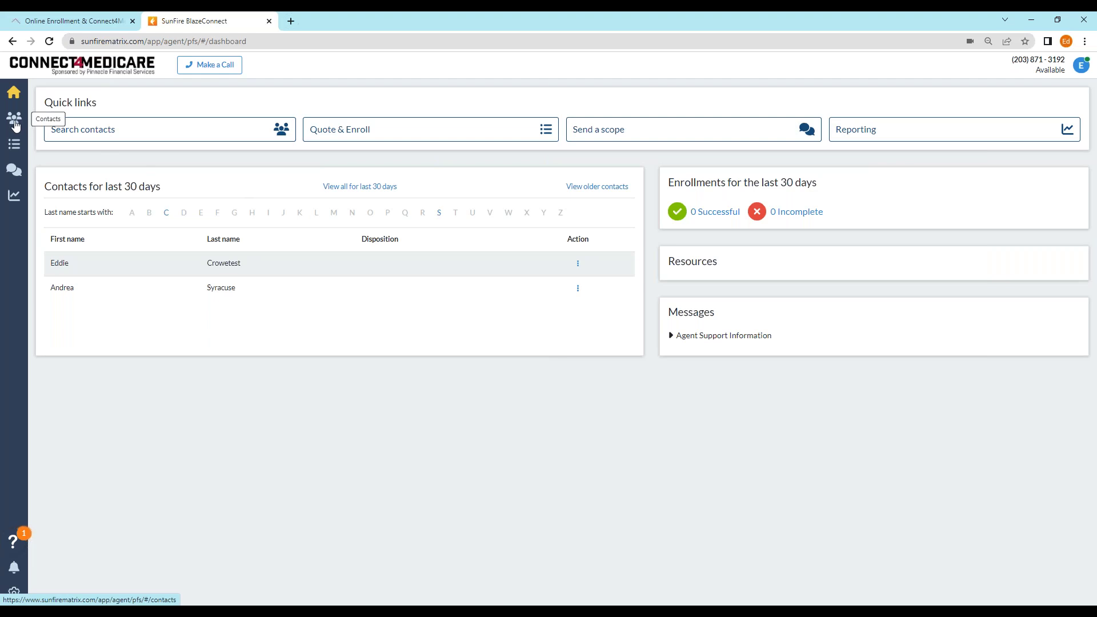
left_click(115, 133)
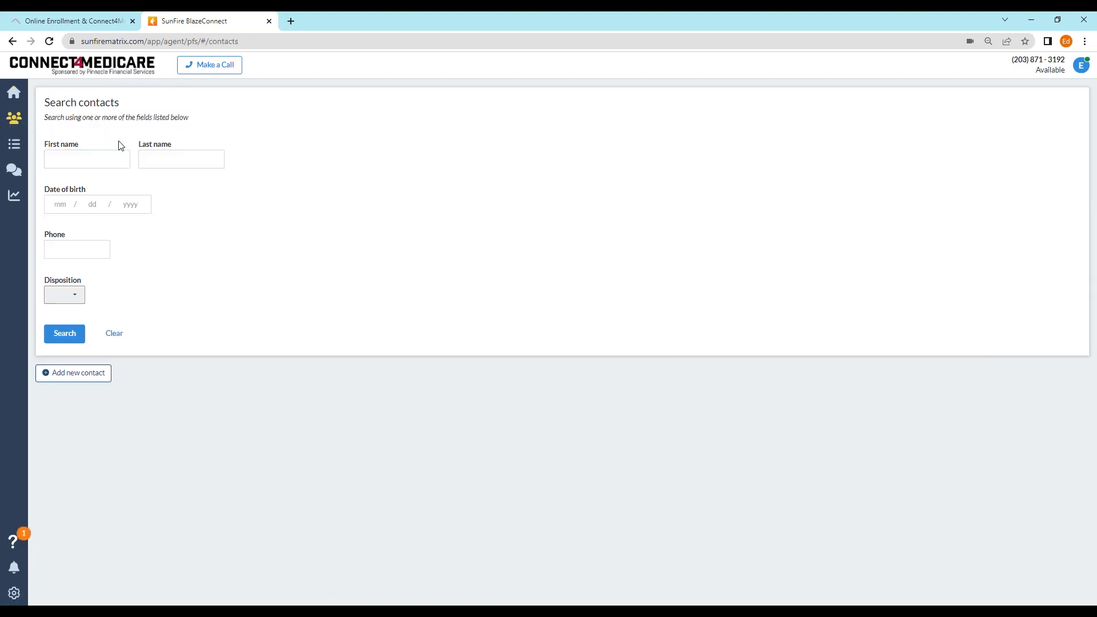
left_click(95, 158)
type("Edo")
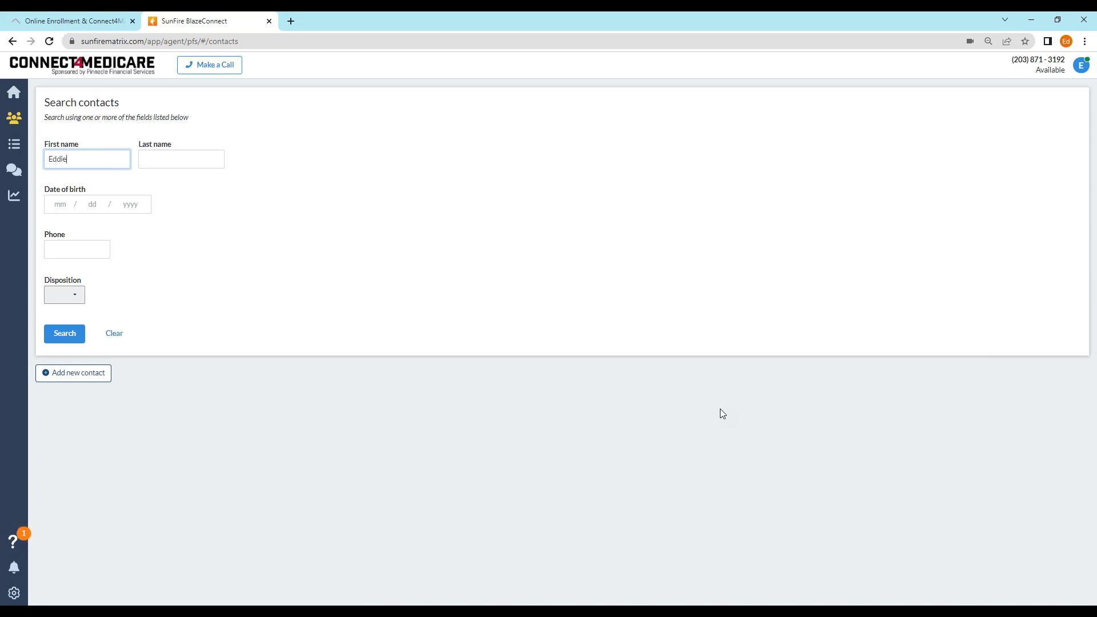
left_click(179, 158)
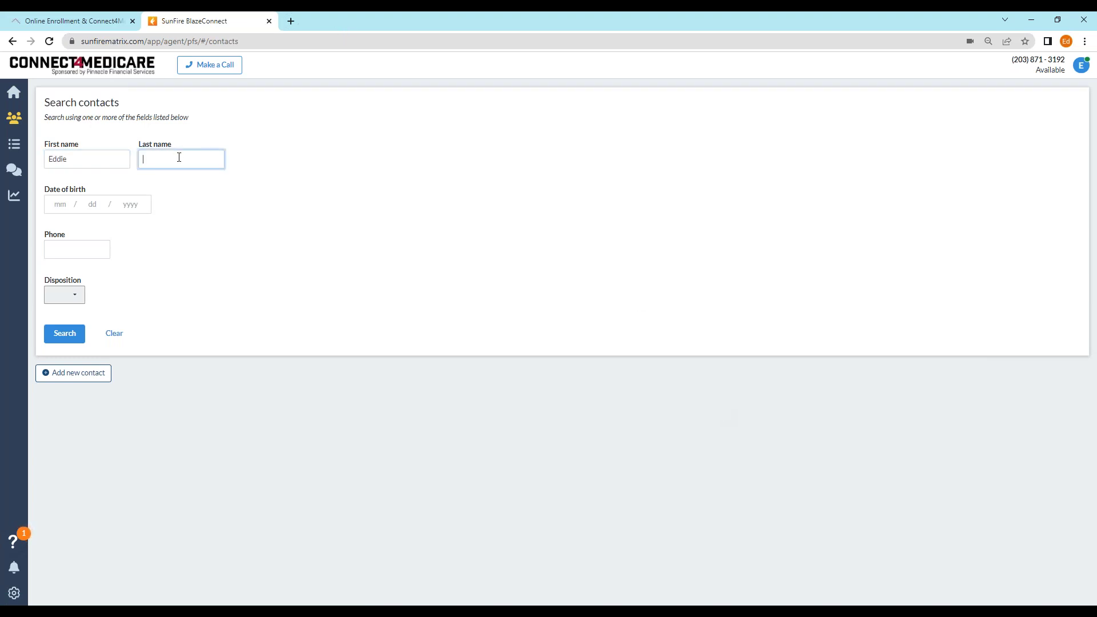
type("Crowetest")
left_click(55, 335)
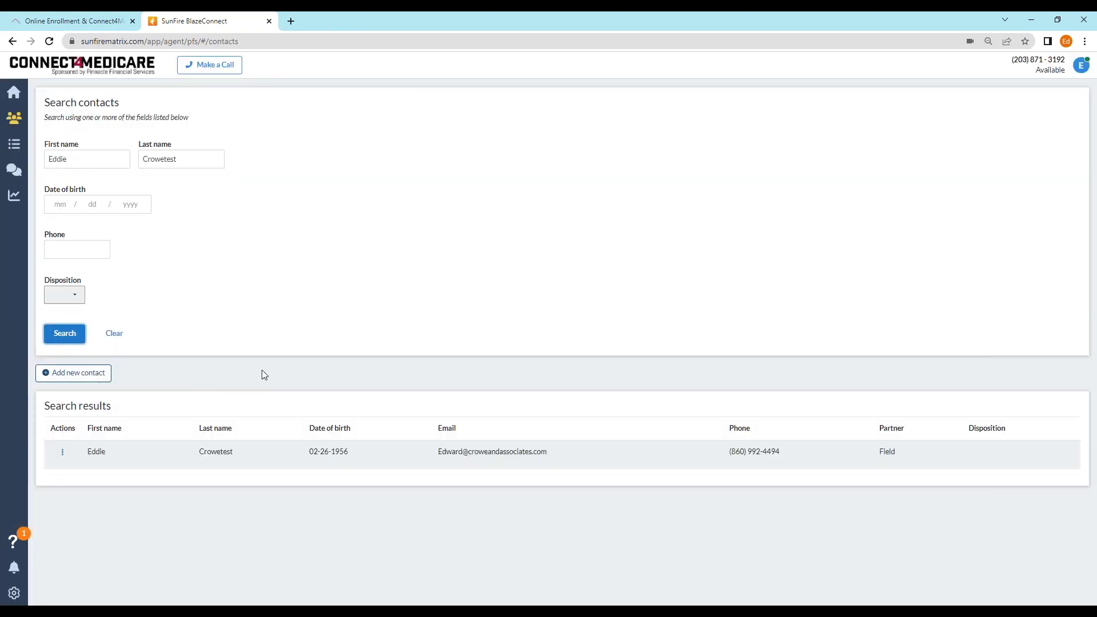
- View the found contact's profile, return to the dashboard, then go to Contacts
left_click(63, 452)
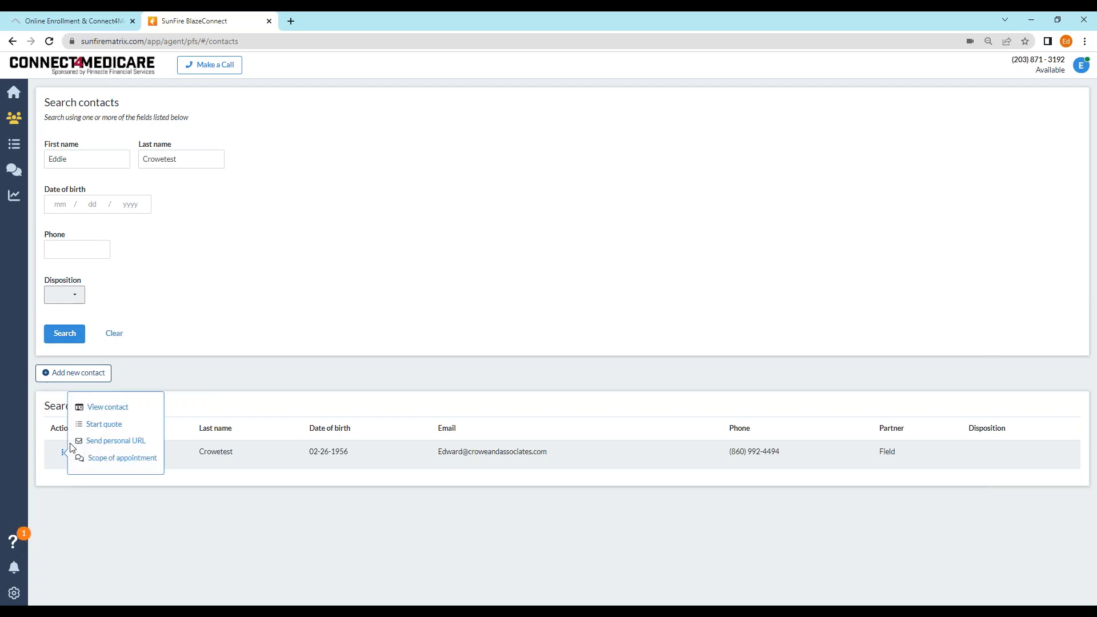
left_click(109, 407)
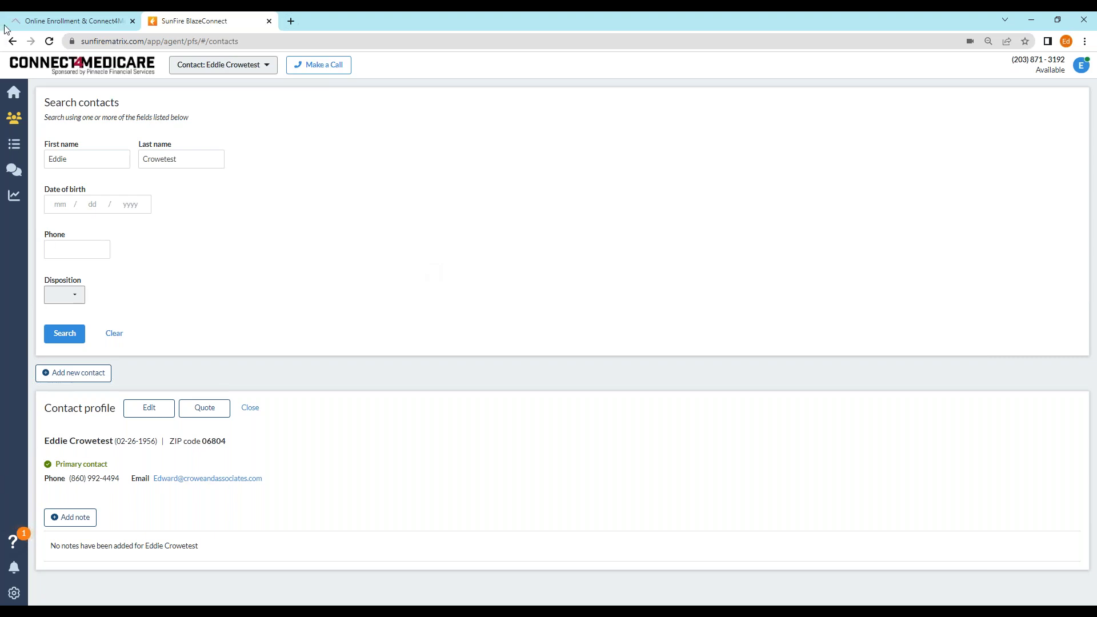
left_click(13, 43)
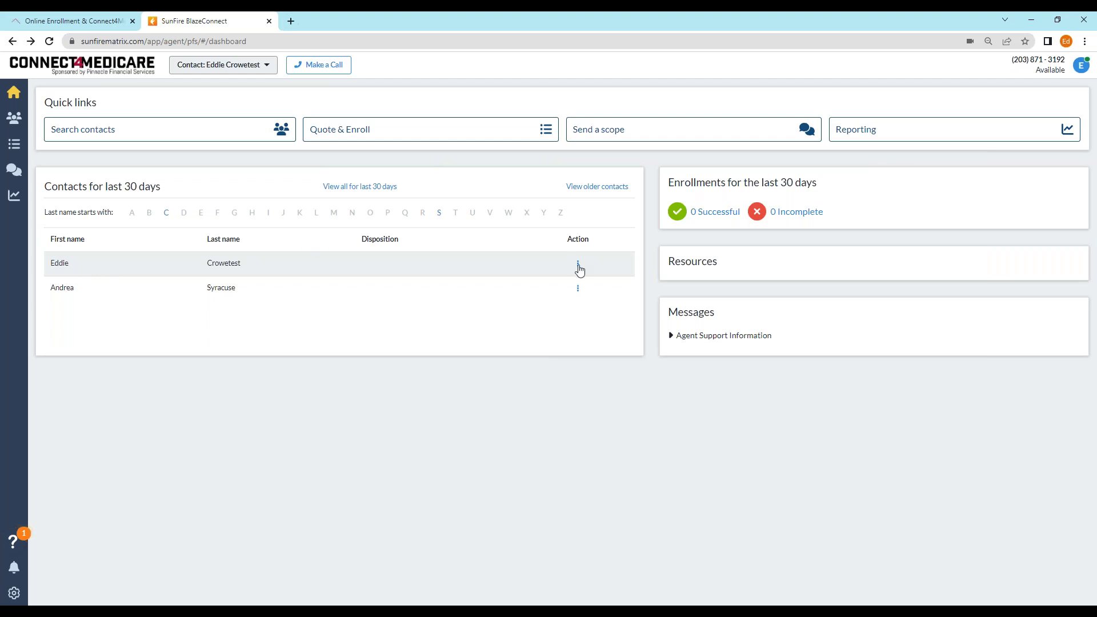
left_click(578, 265)
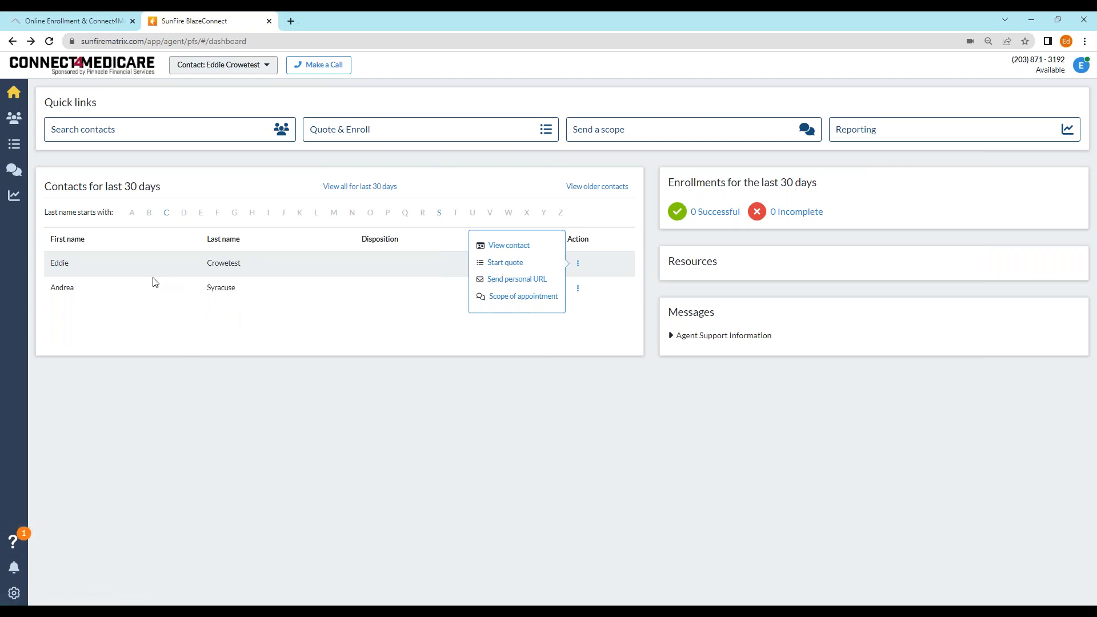
left_click(14, 123)
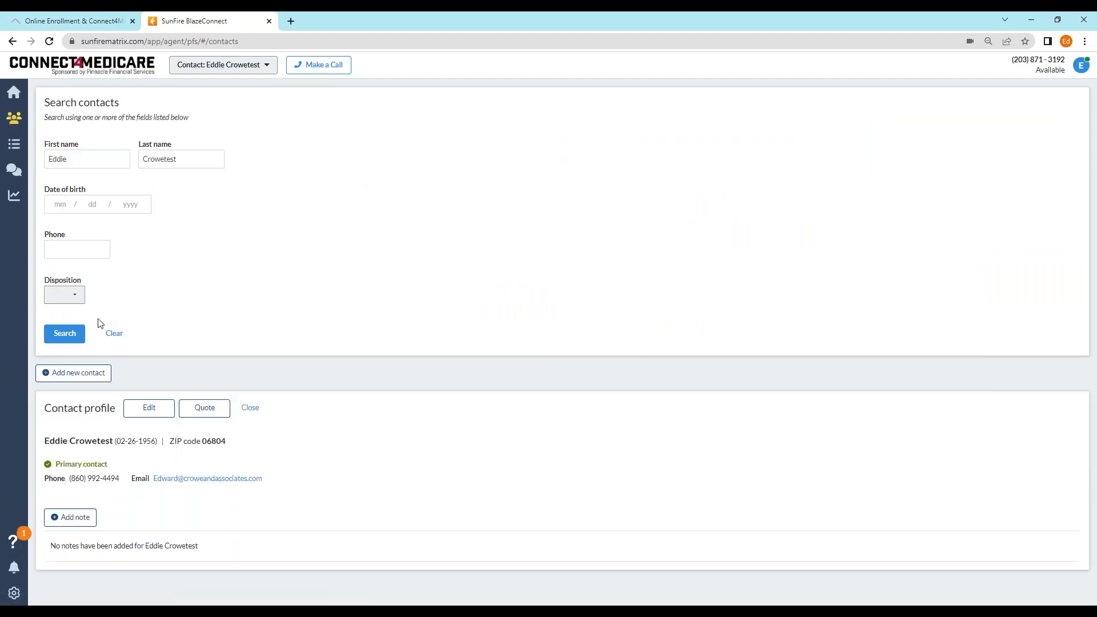
left_click(80, 373)
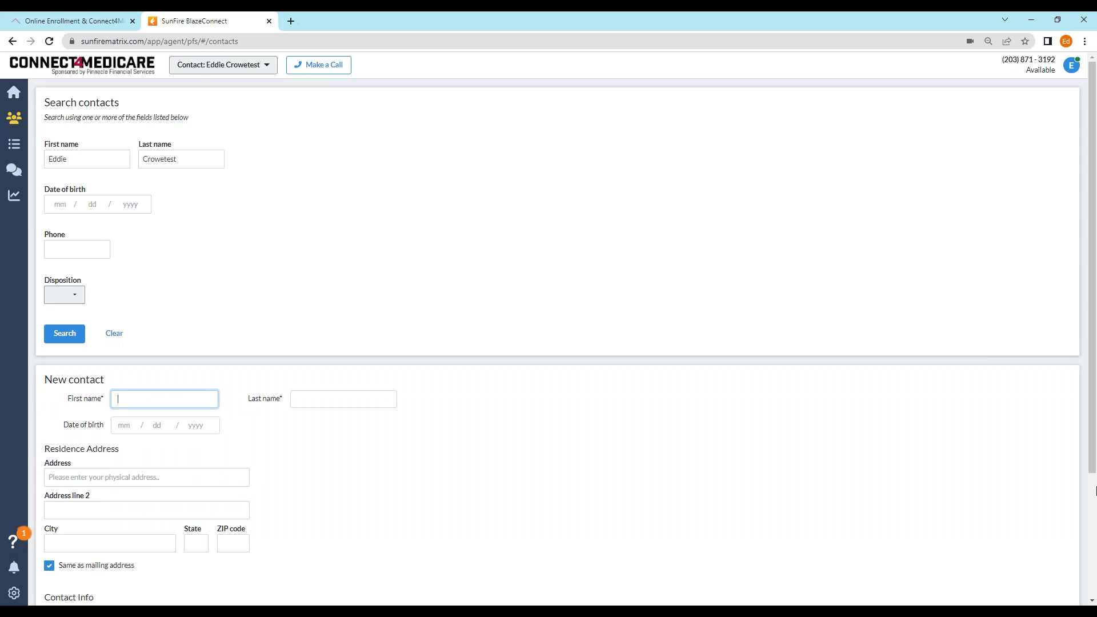
scroll(869, 444, "down", 3)
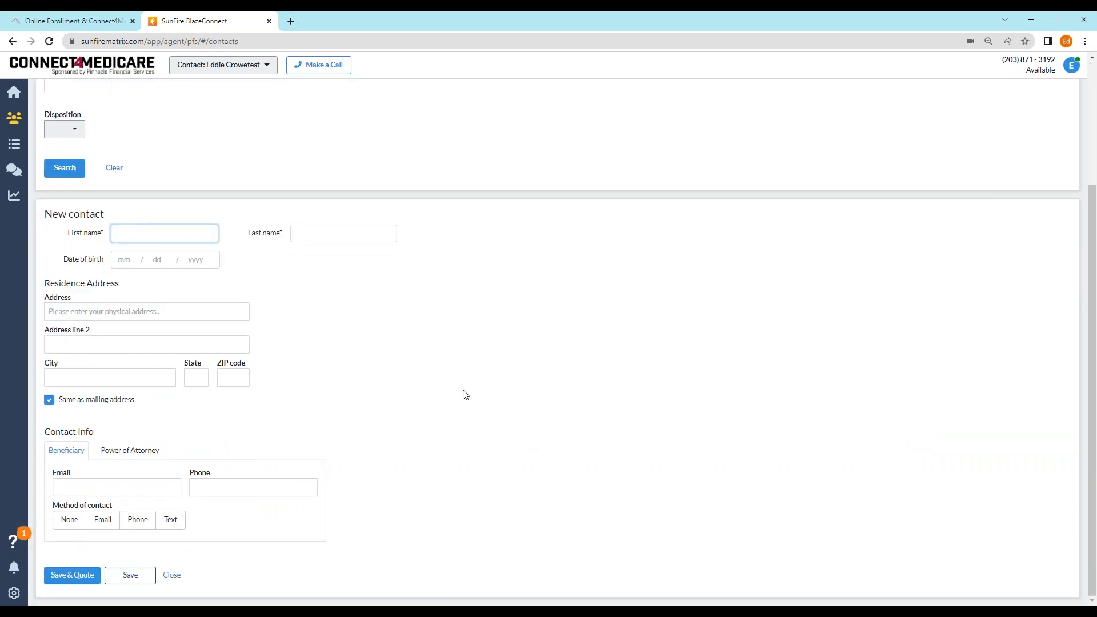
type("Eddie")
left_click(333, 233)
type("Crowe3")
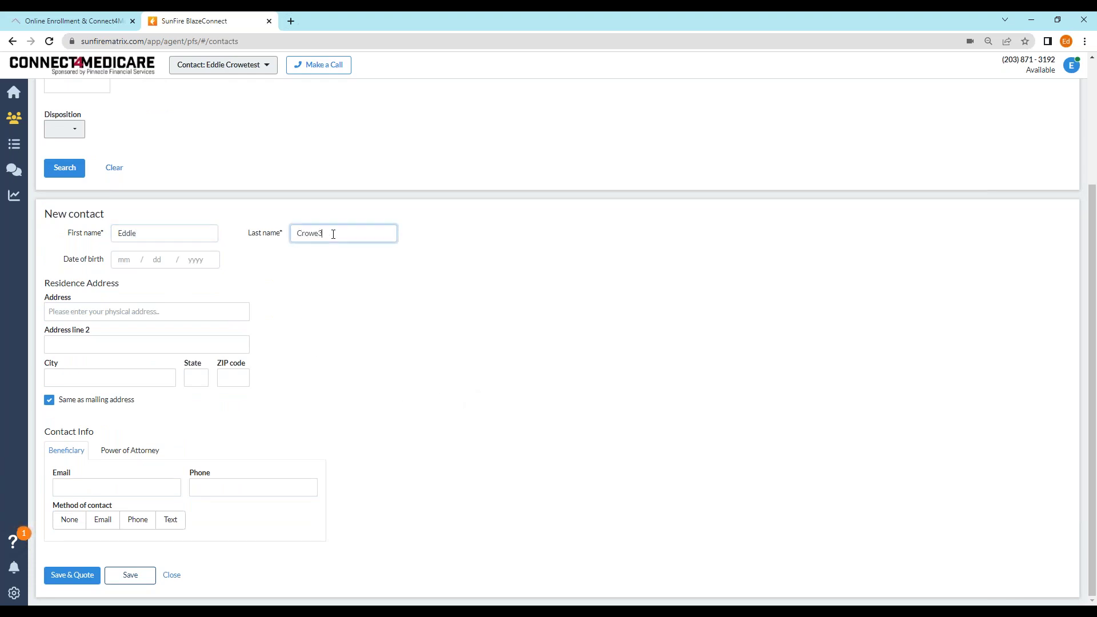
left_click(150, 311)
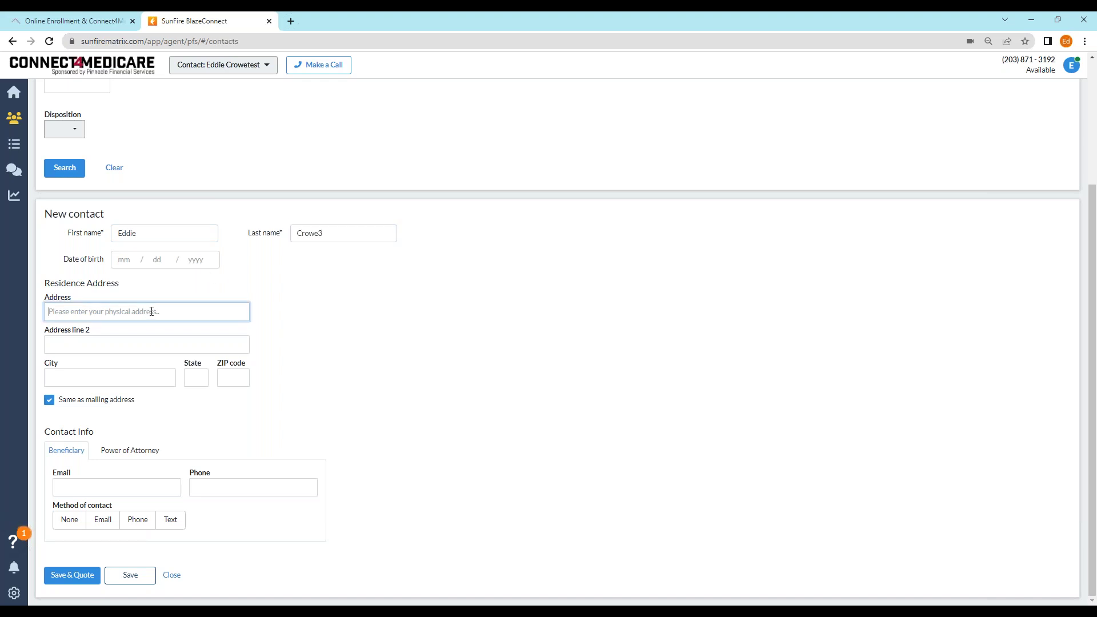
left_click(119, 260)
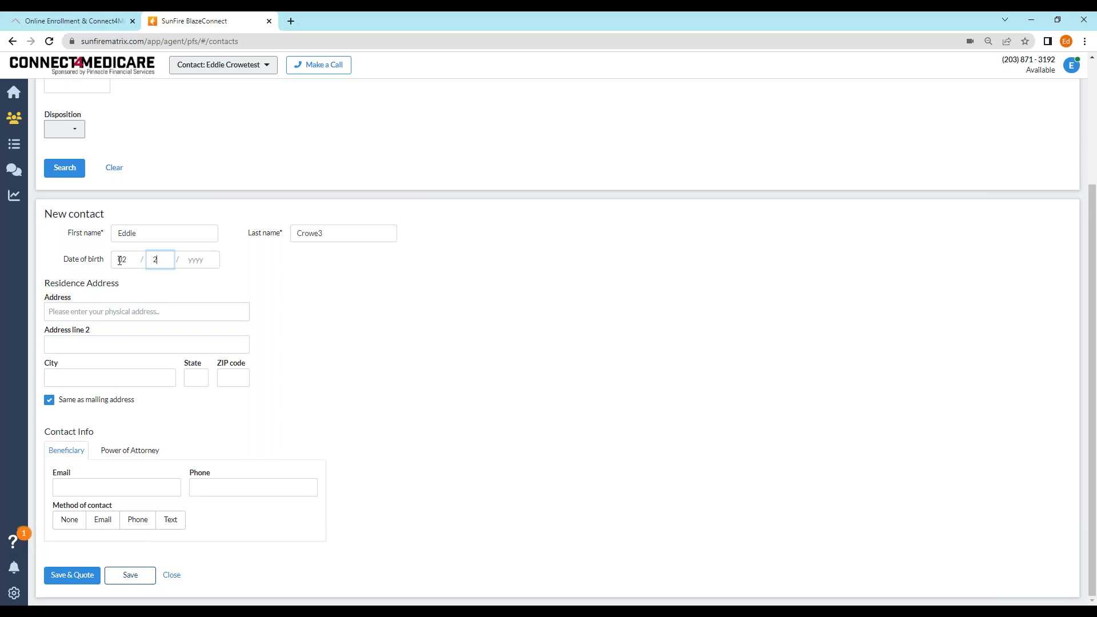
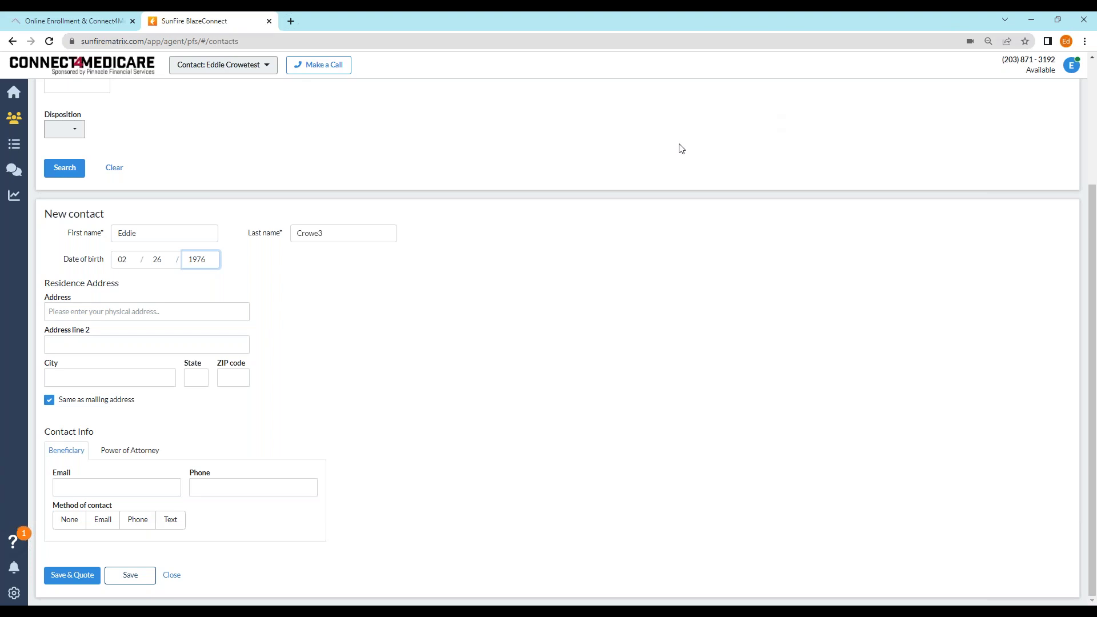
- Fill in the contact's e-mail address and phone number
scroll(365, 172, "up", 3)
scroll(376, 185, "down", 3)
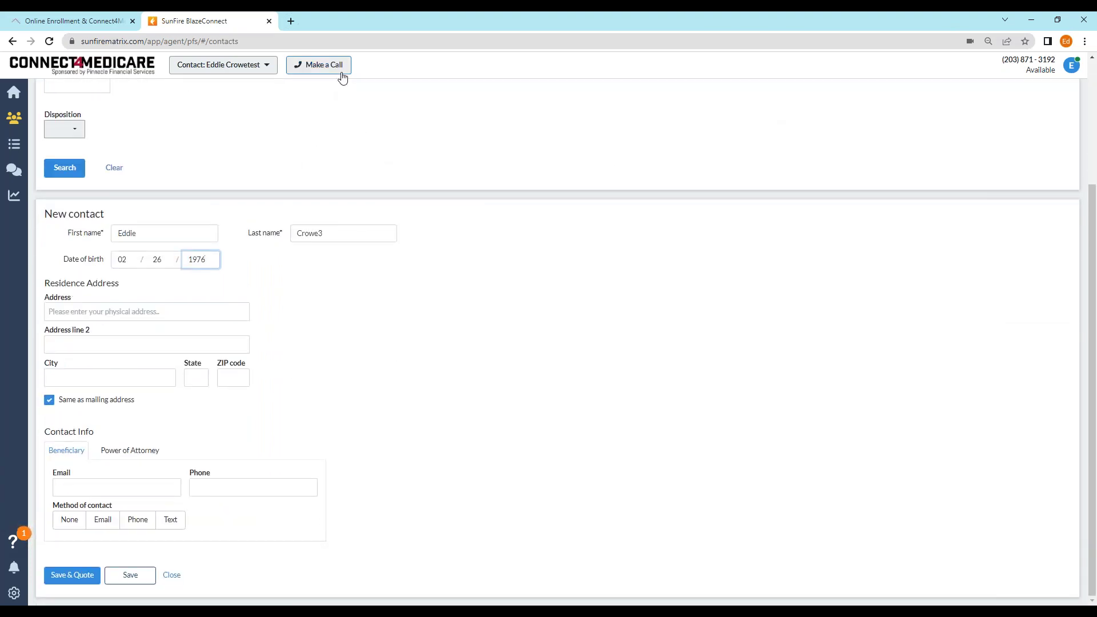
left_click(101, 488)
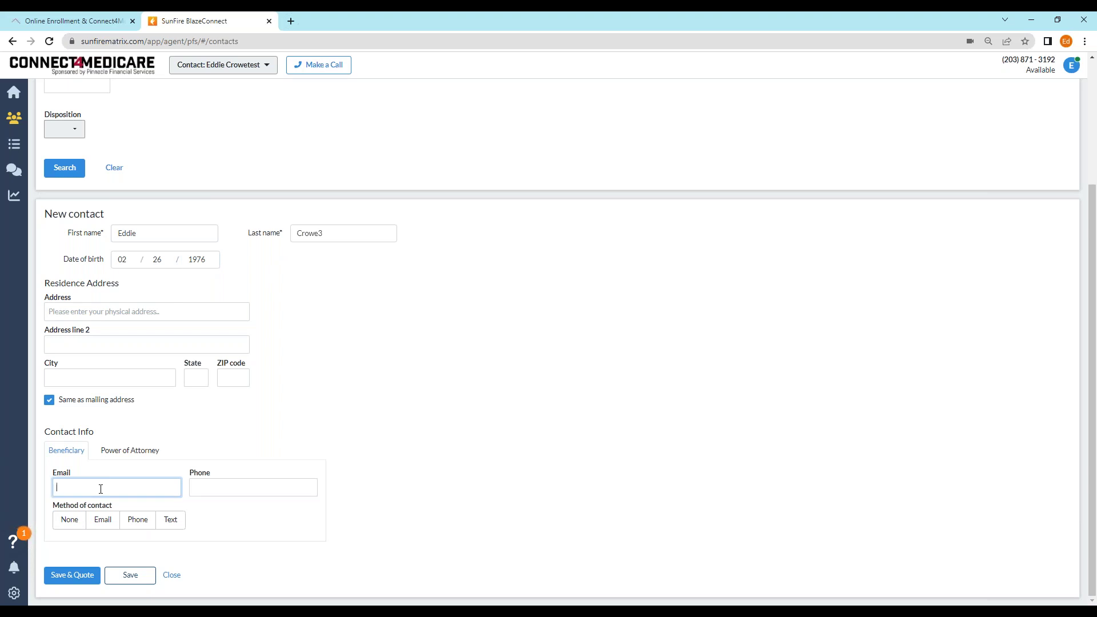
left_click(229, 488)
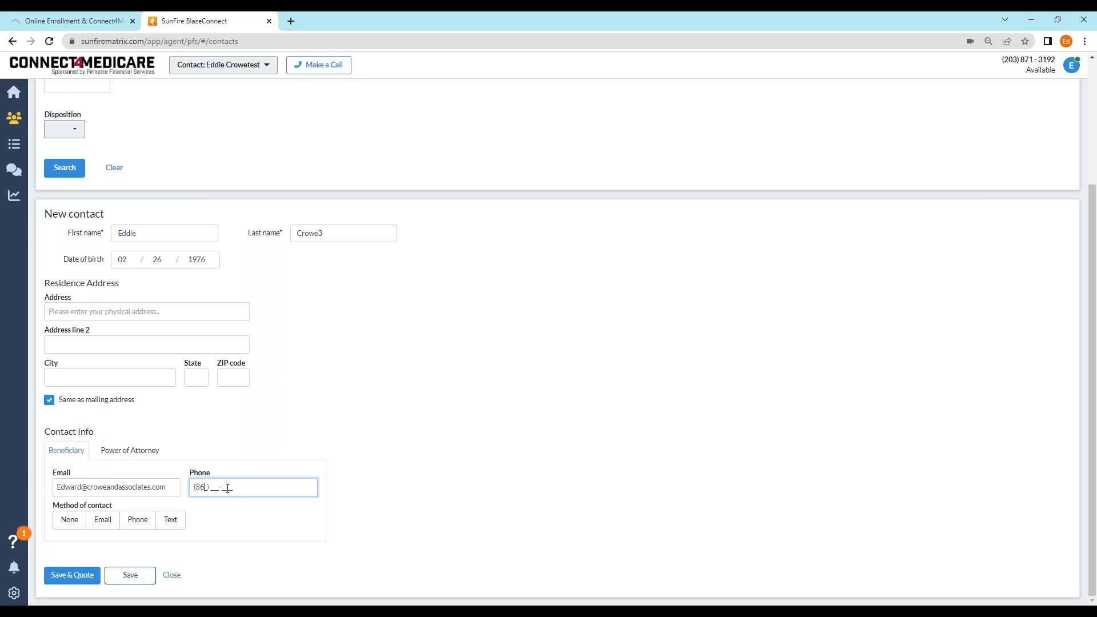
- Try Save & Quote, then retype the rejected last name and retry the save
left_click(79, 580)
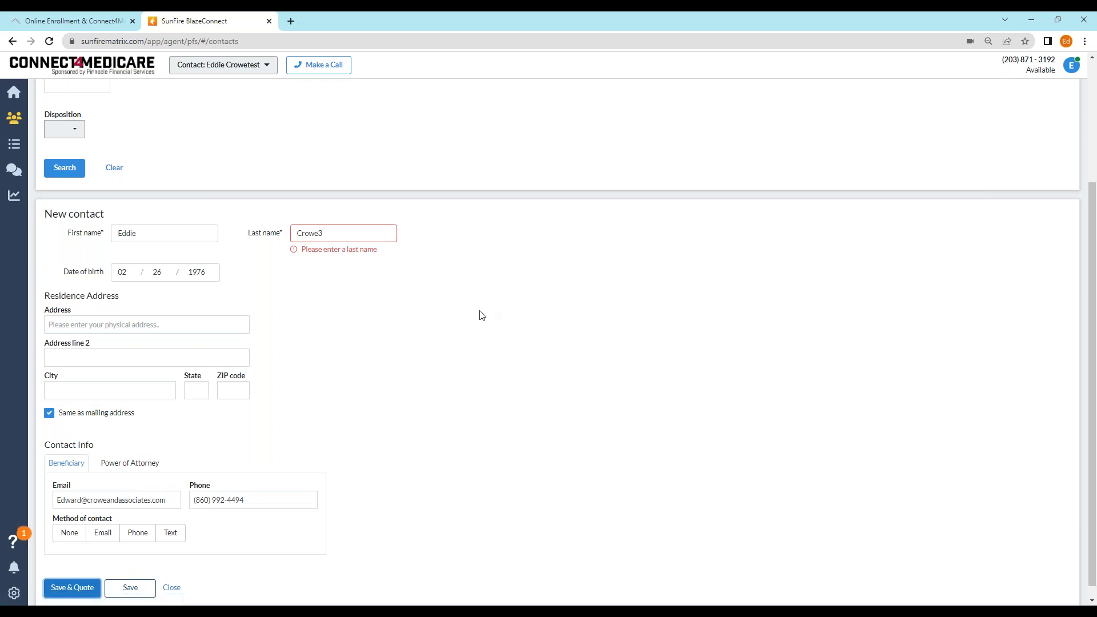
left_click(361, 230)
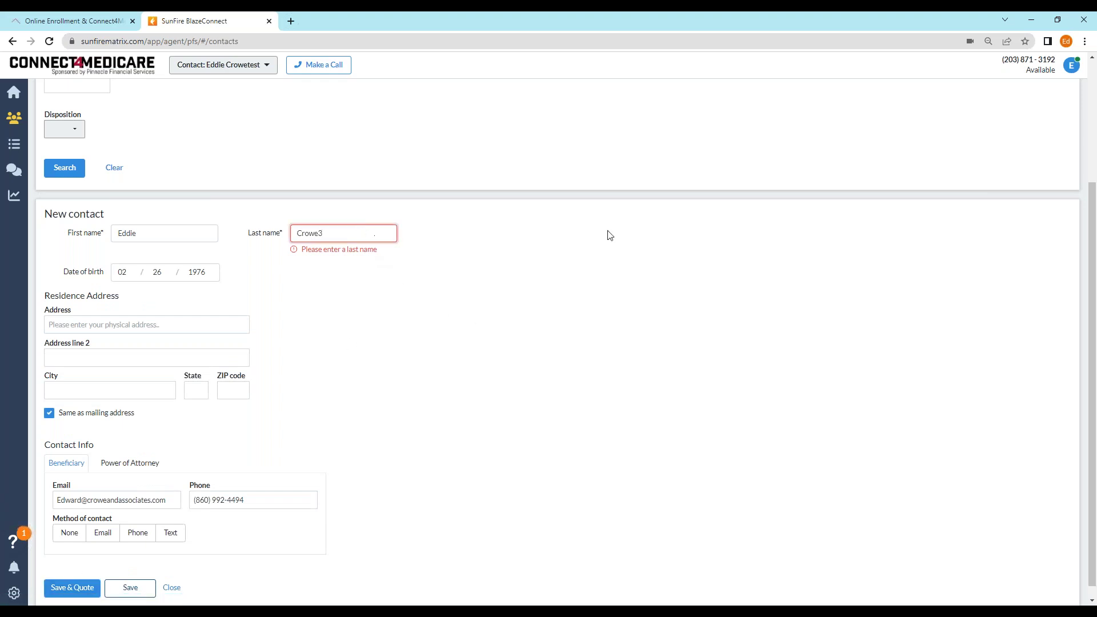
key("BackSpace")
key("BackSpace")
key("BackSpace")
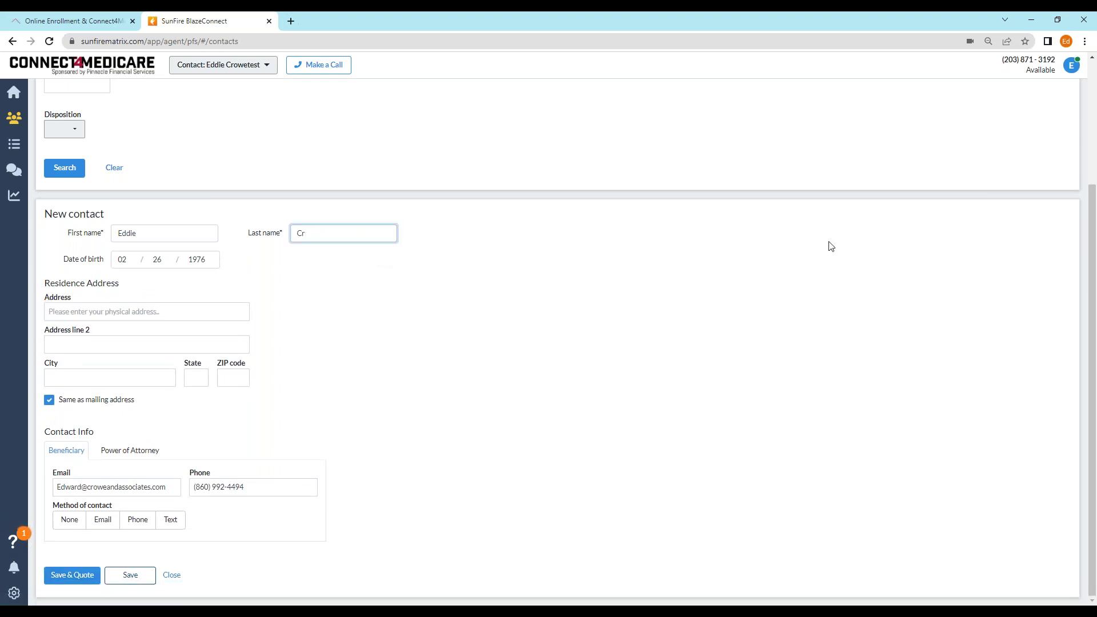
type("Crowe3")
left_click(71, 575)
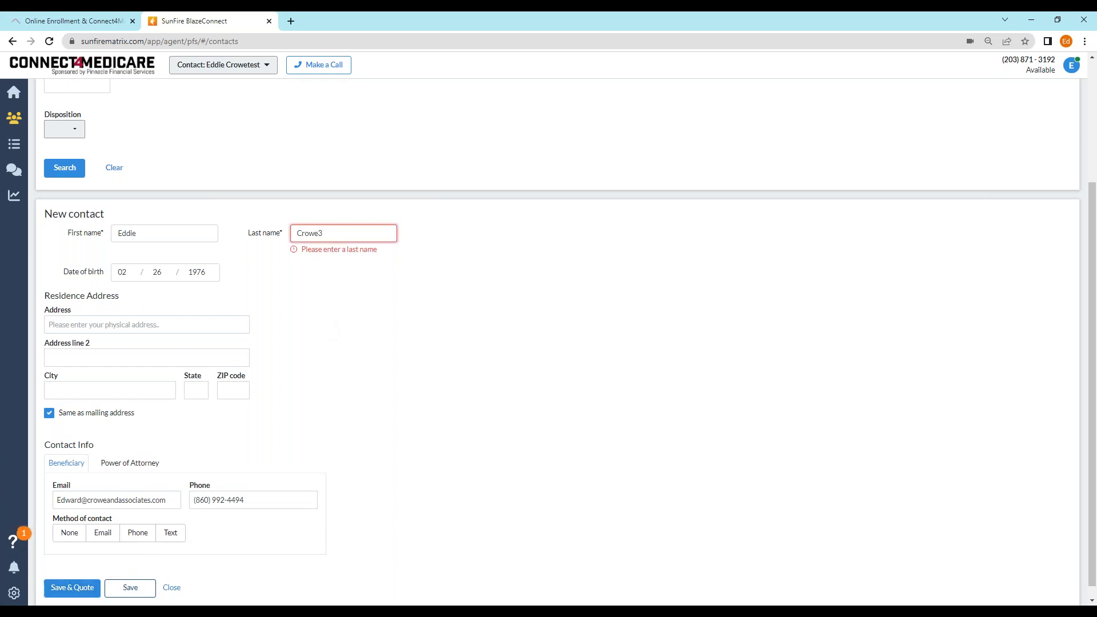
- Change the last name to a longer test surname and retry Save & Quote
key("BackSpace")
key("BackSpace")
key("BackSpace")
key("BackSpace")
key("BackSpace")
key("BackSpace")
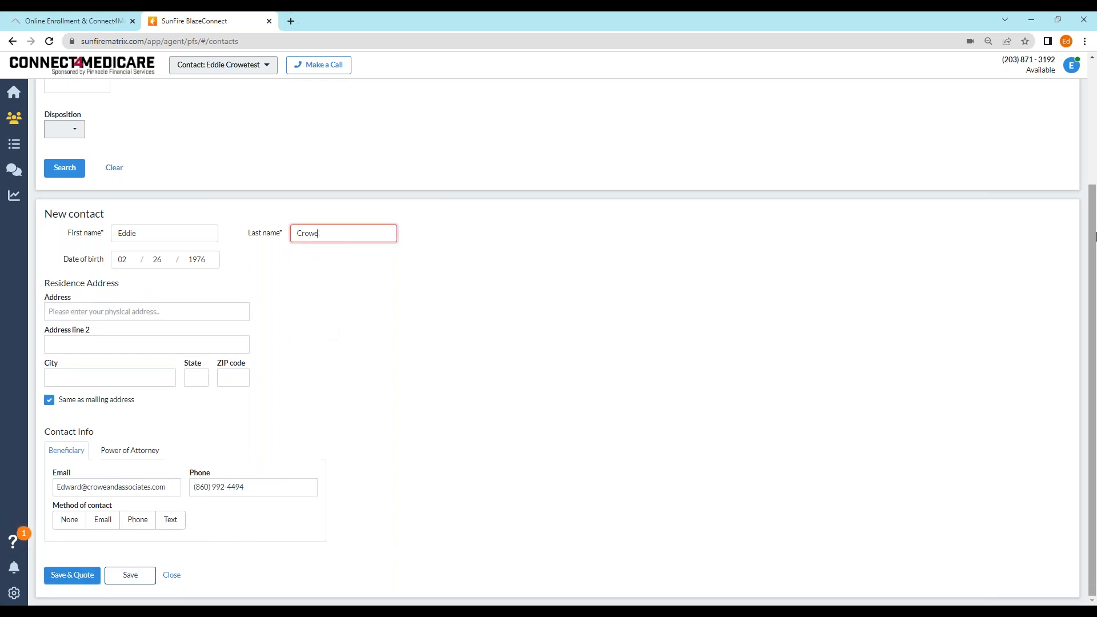
type("Crowetest2")
left_click(79, 575)
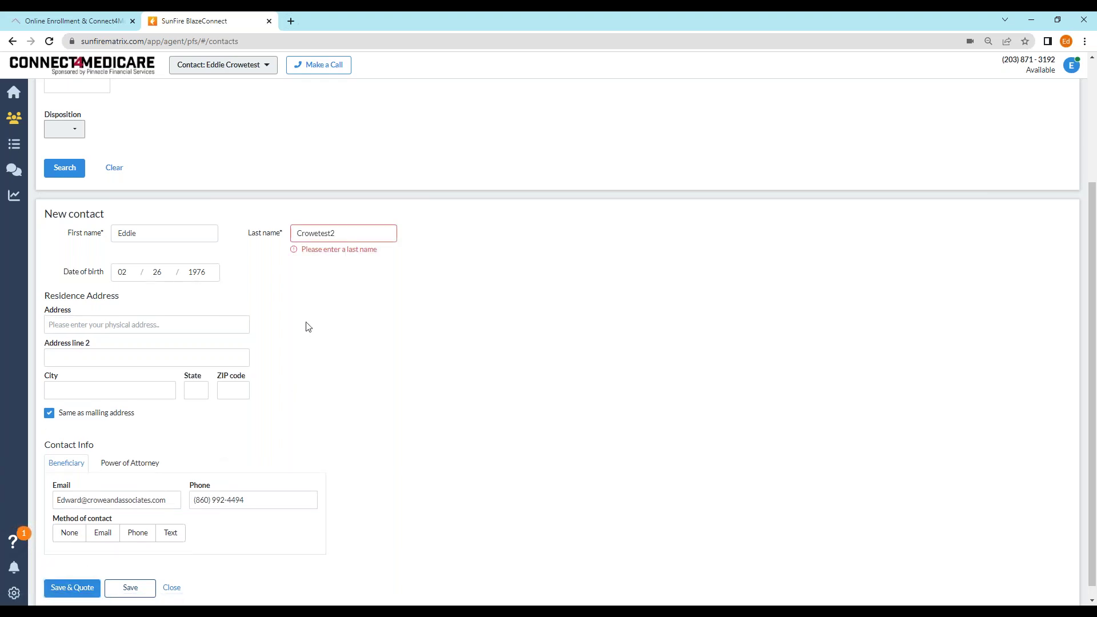
- Replace the whole last name with a different surname and submit Save & Quote
left_click(182, 232)
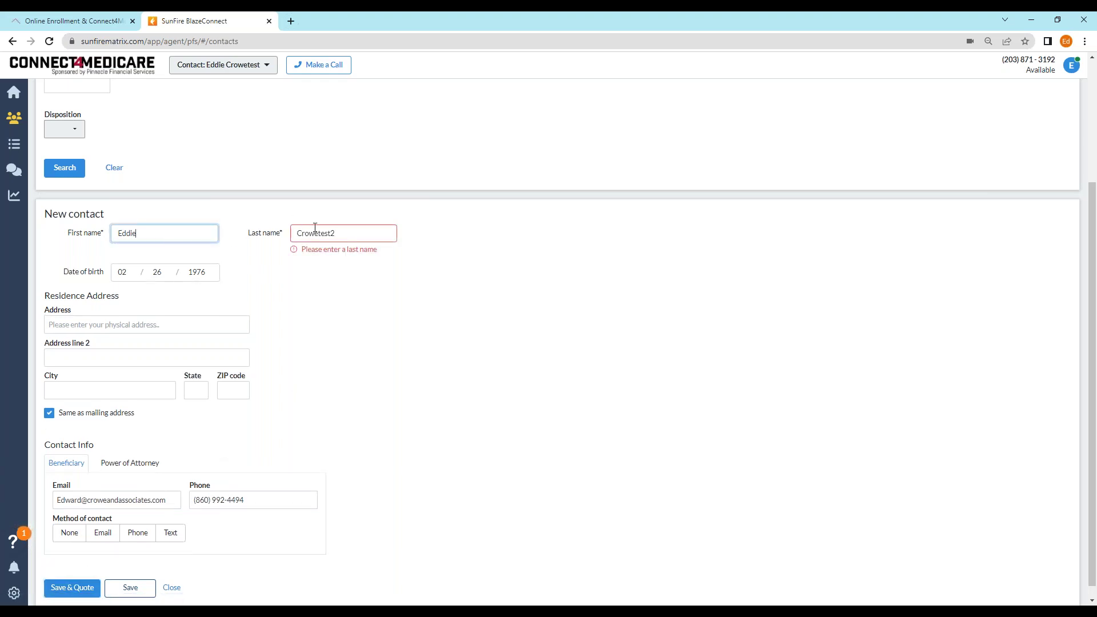
double_click(344, 233)
key("BackSpace")
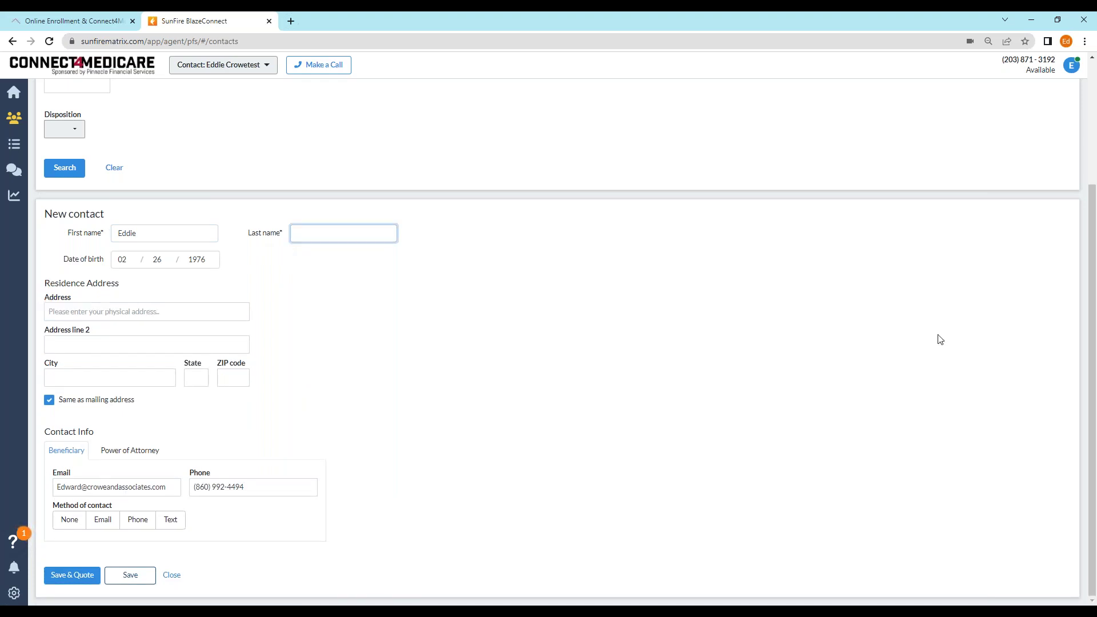
type("Medicare")
left_click(77, 578)
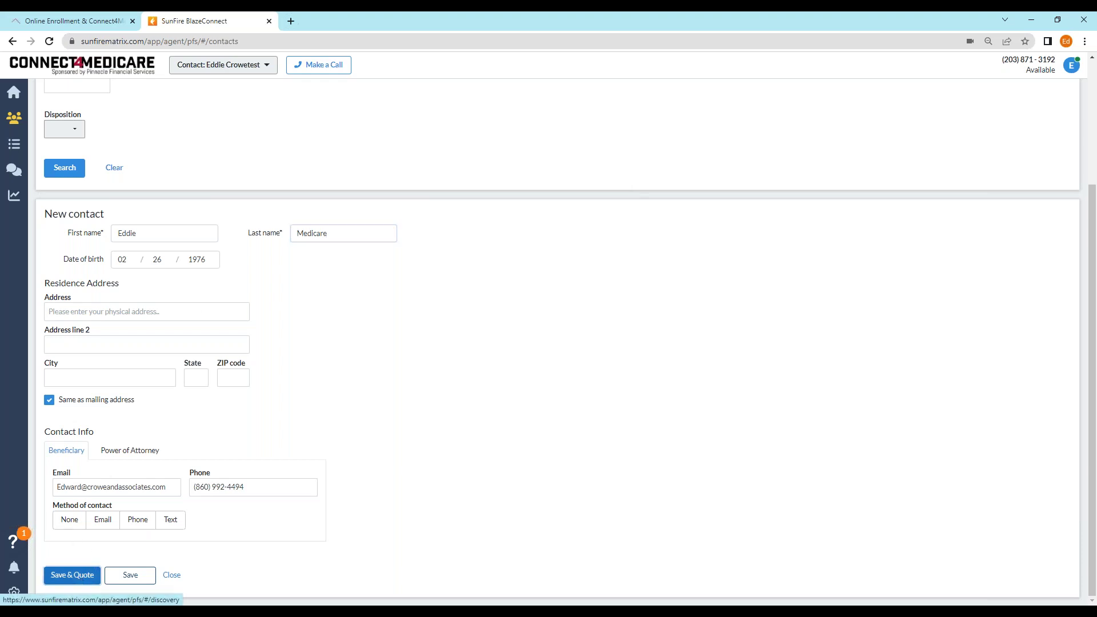
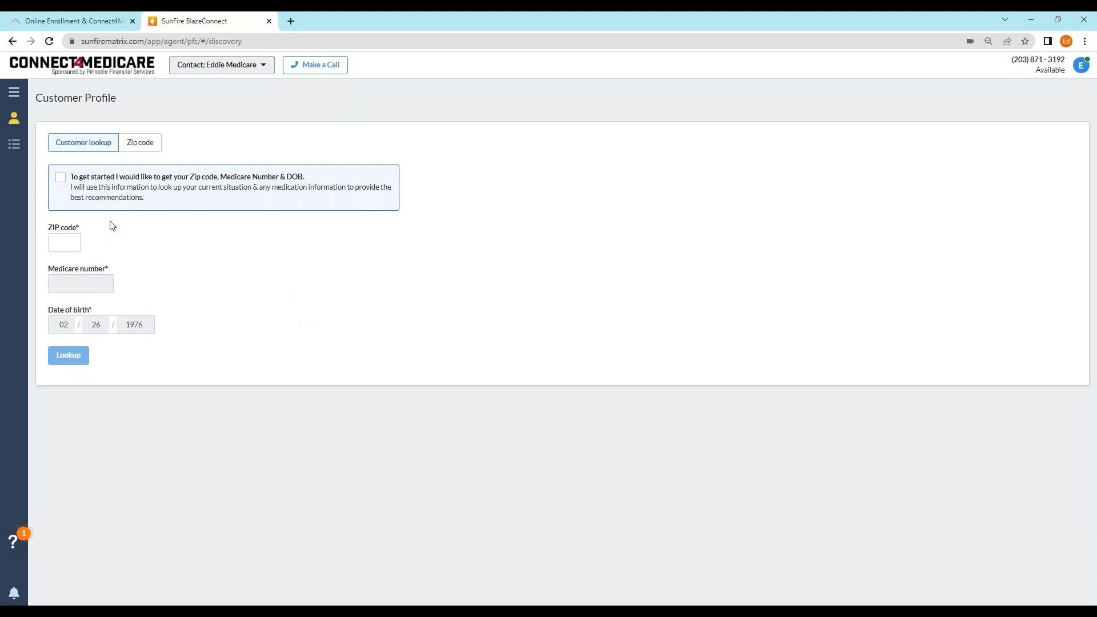
- Acknowledge the lookup disclosure and switch the customer lookup from Medicare number to Zip code
left_click(60, 180)
left_click(66, 242)
left_click(77, 286)
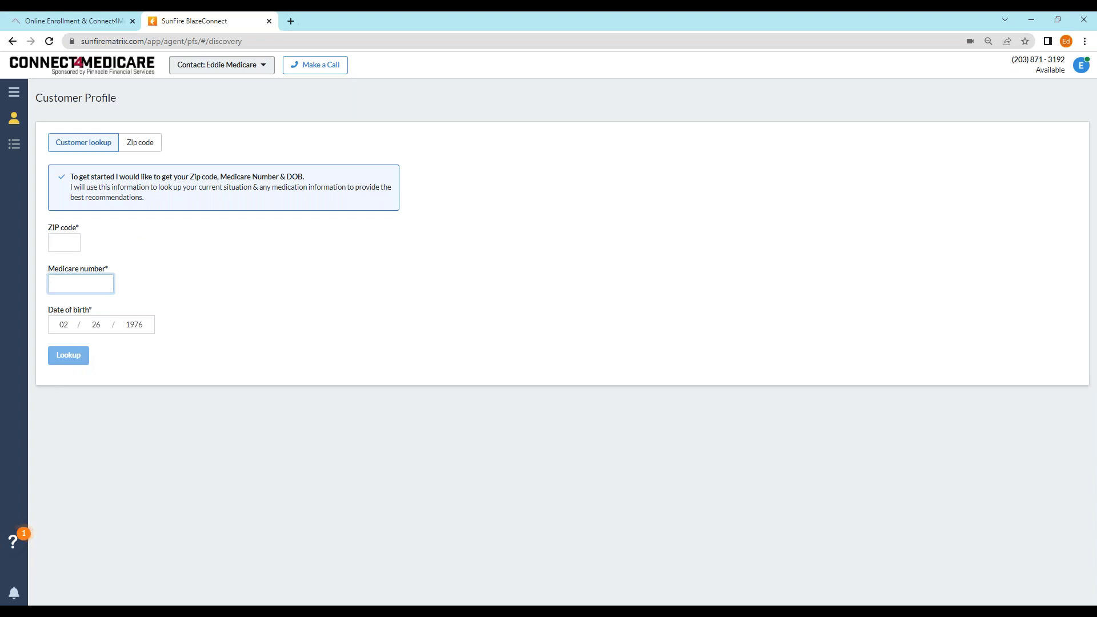
left_click(147, 148)
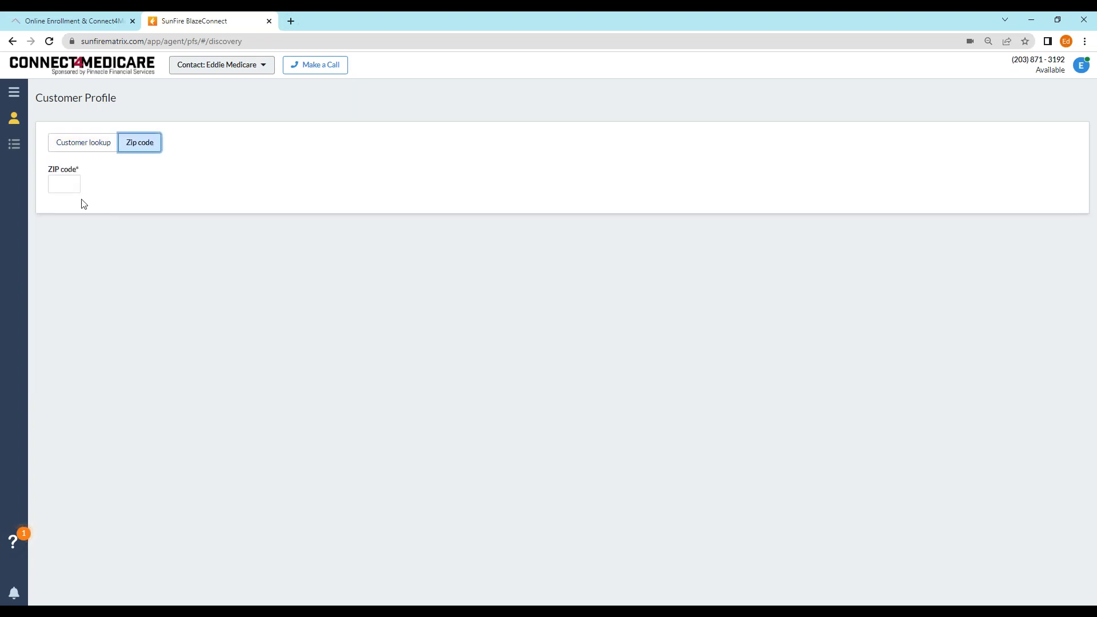
- Enter ZIP code 06804 and scroll through the expanded profile sections down to View all plans
left_click(68, 184)
type("06804")
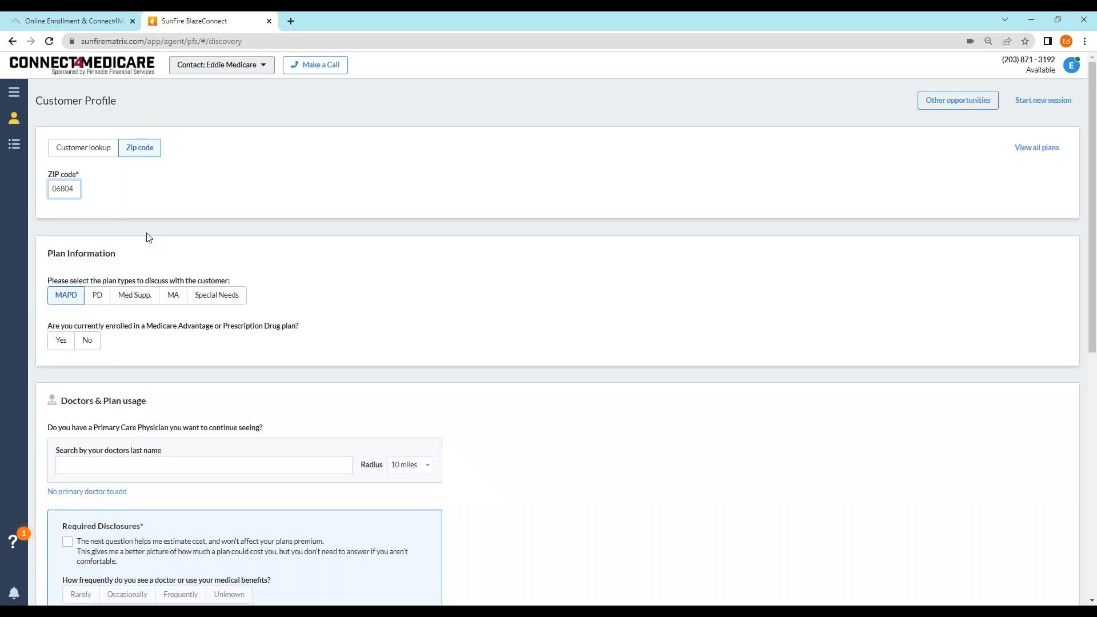
scroll(171, 220, "down", 4)
scroll(171, 220, "up", 2)
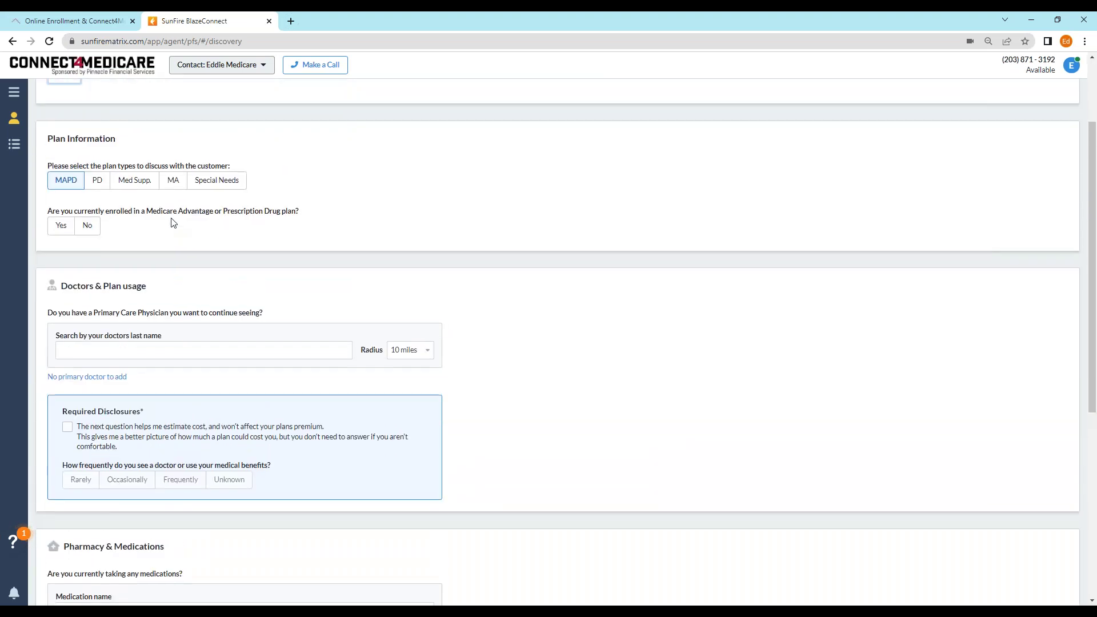
scroll(192, 225, "up", 2)
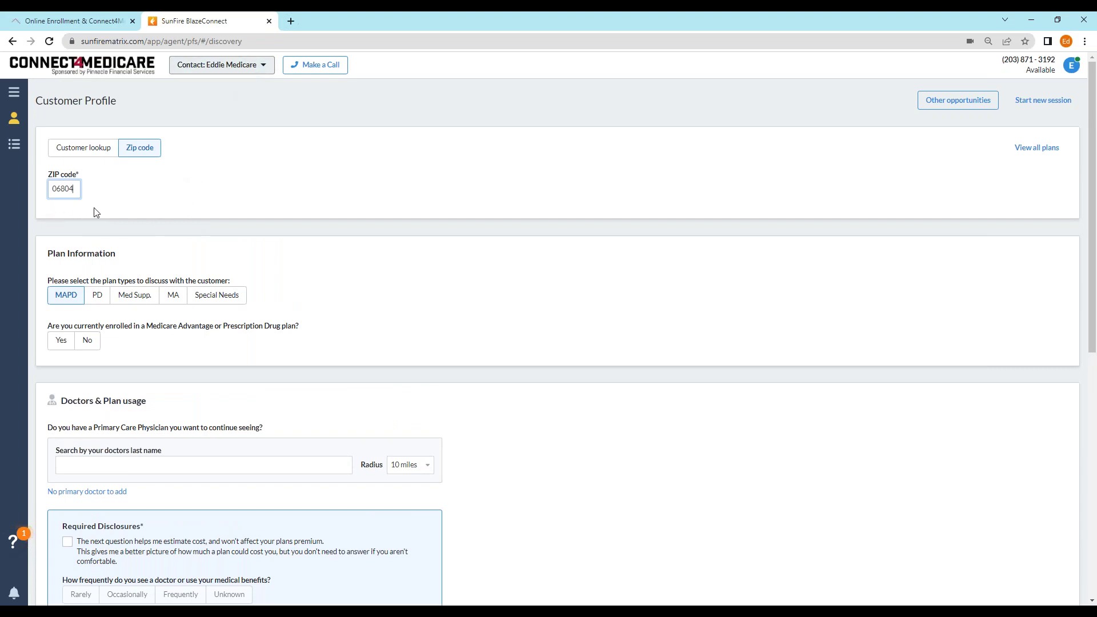
scroll(94, 220, "down", 2)
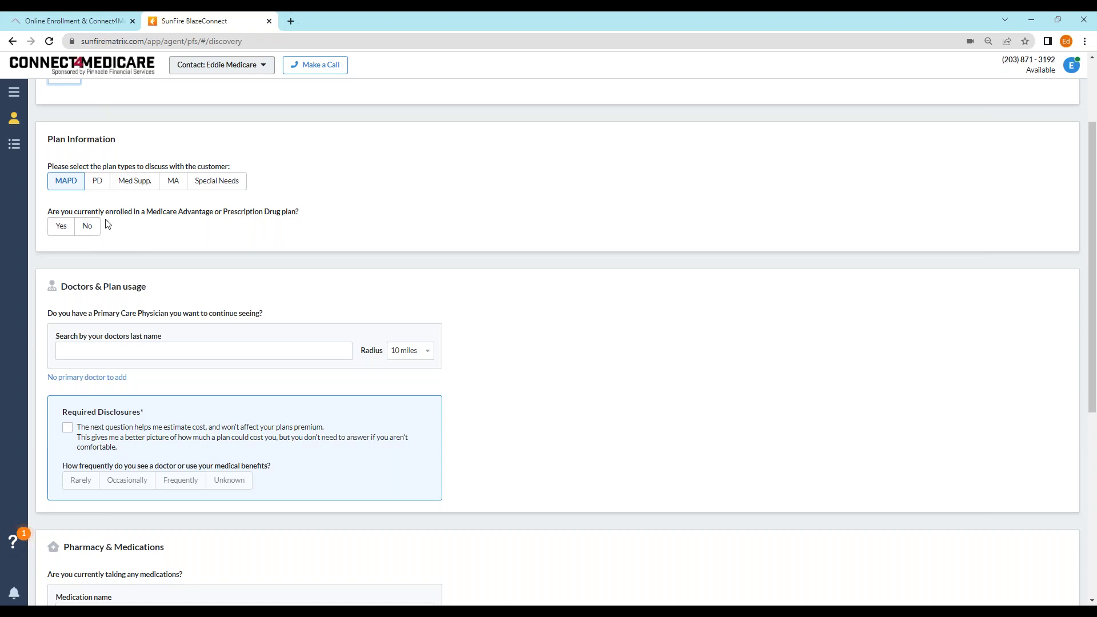
scroll(143, 216, "down", 1)
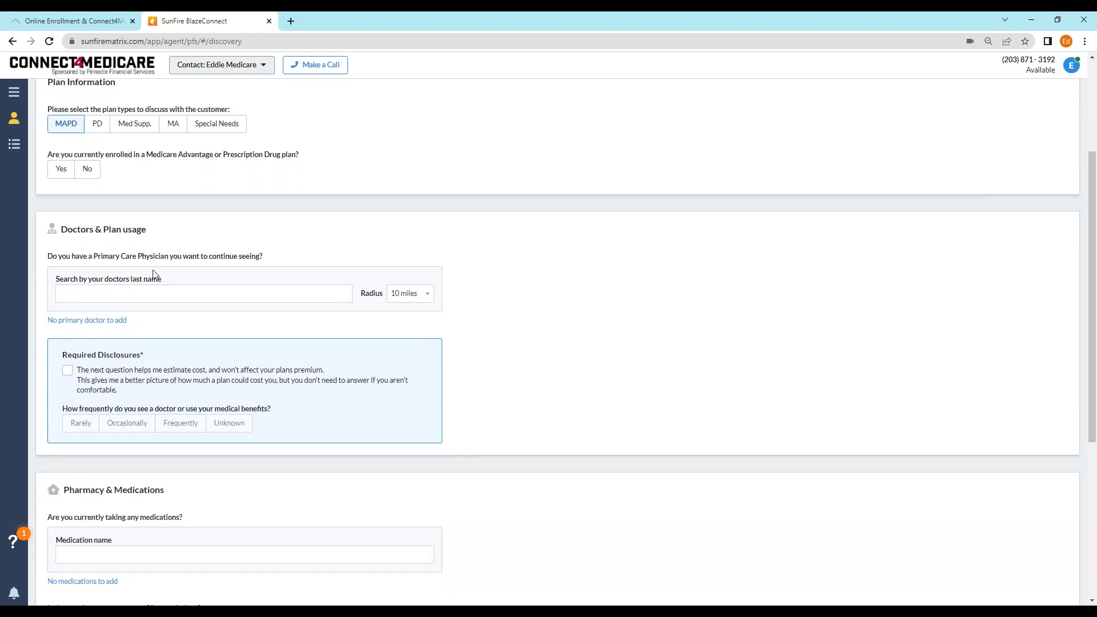
scroll(245, 331, "down", 2)
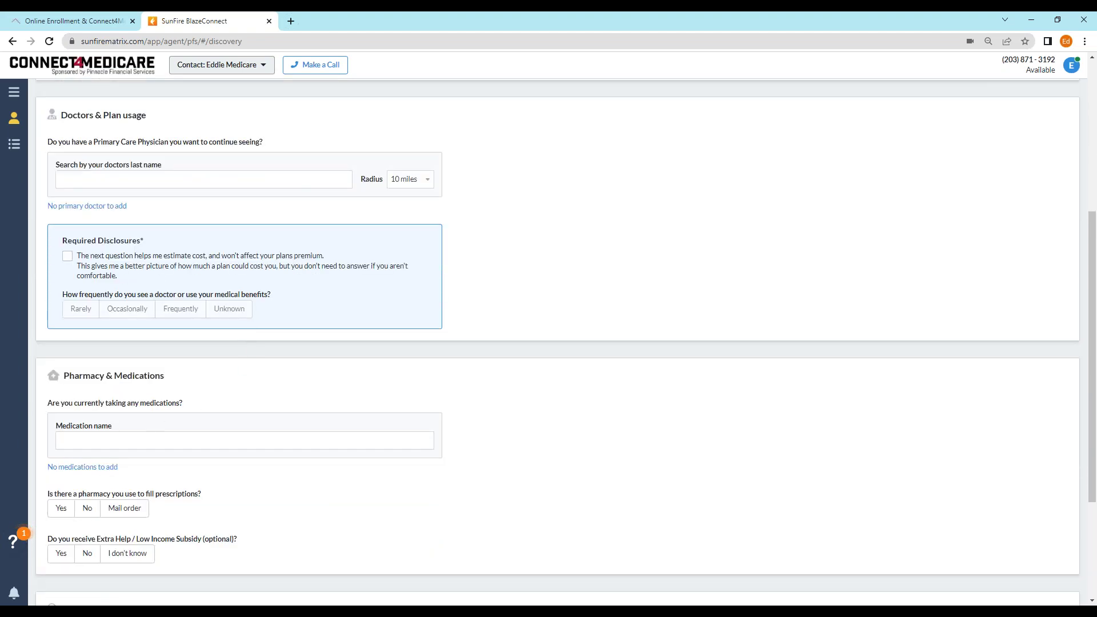
scroll(192, 339, "down", 1)
scroll(191, 338, "down", 2)
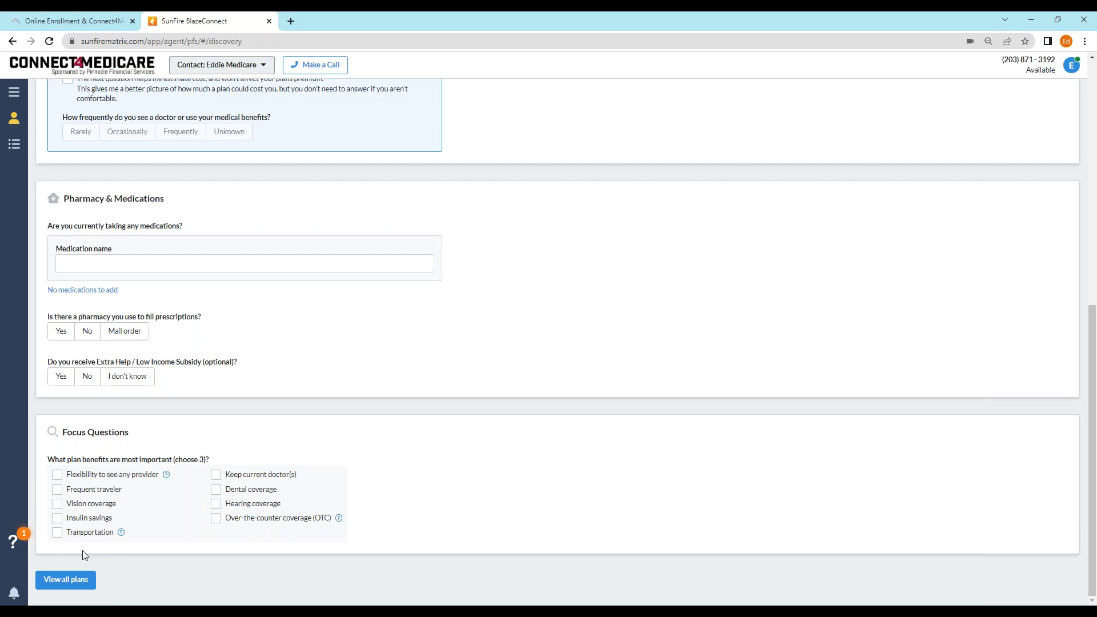
- List all 26 plans for ZIP 06804, dismissing the Make a Call prompt without calling
left_click(75, 587)
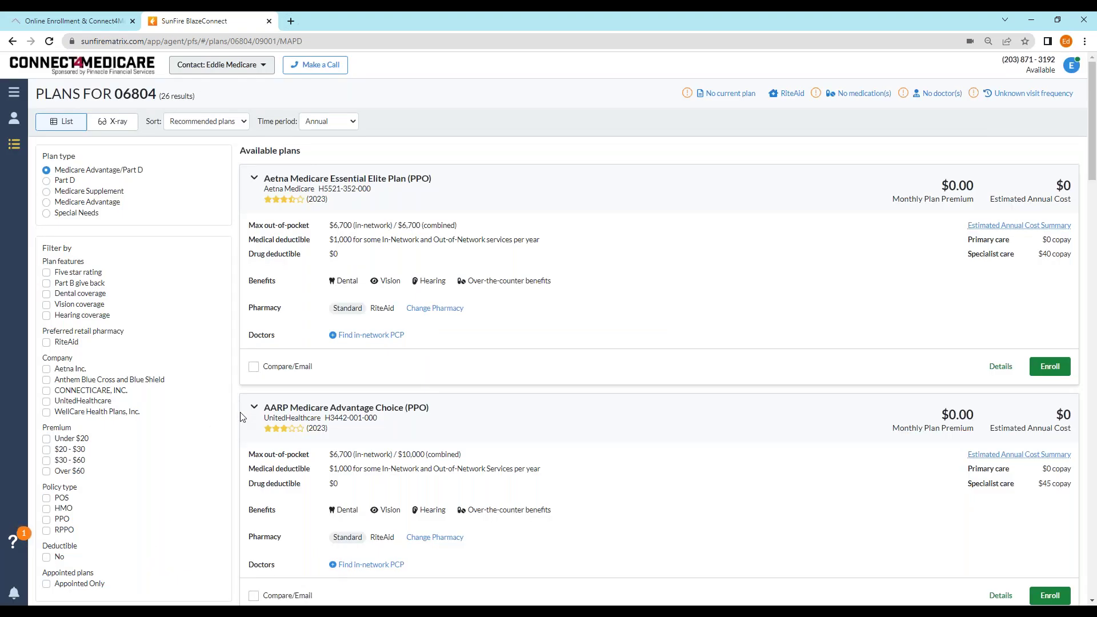
left_click(337, 66)
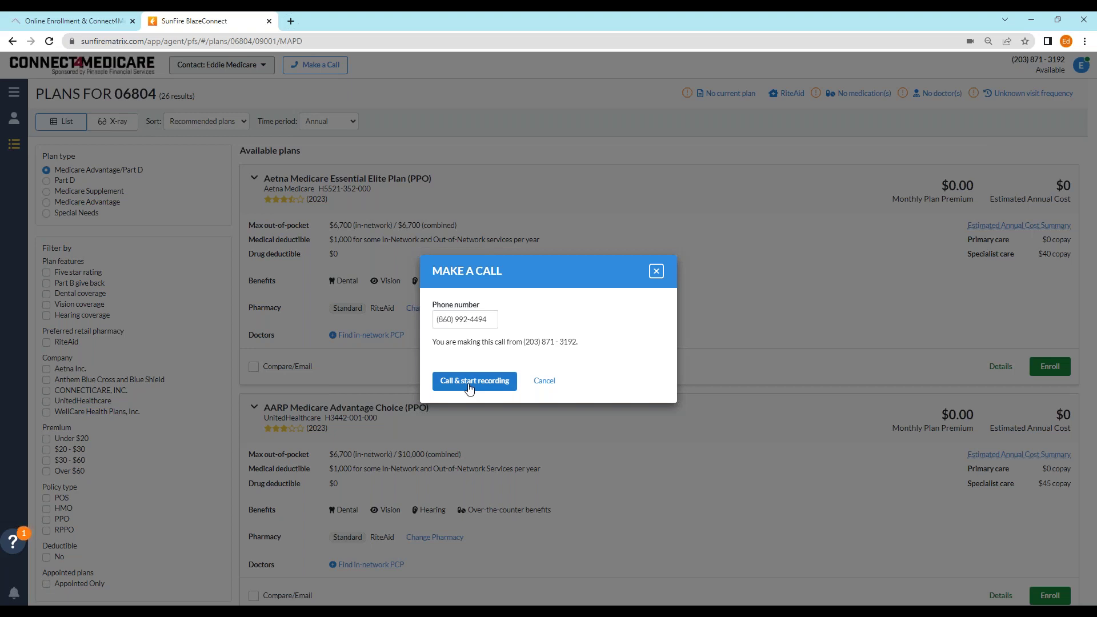
left_click(656, 270)
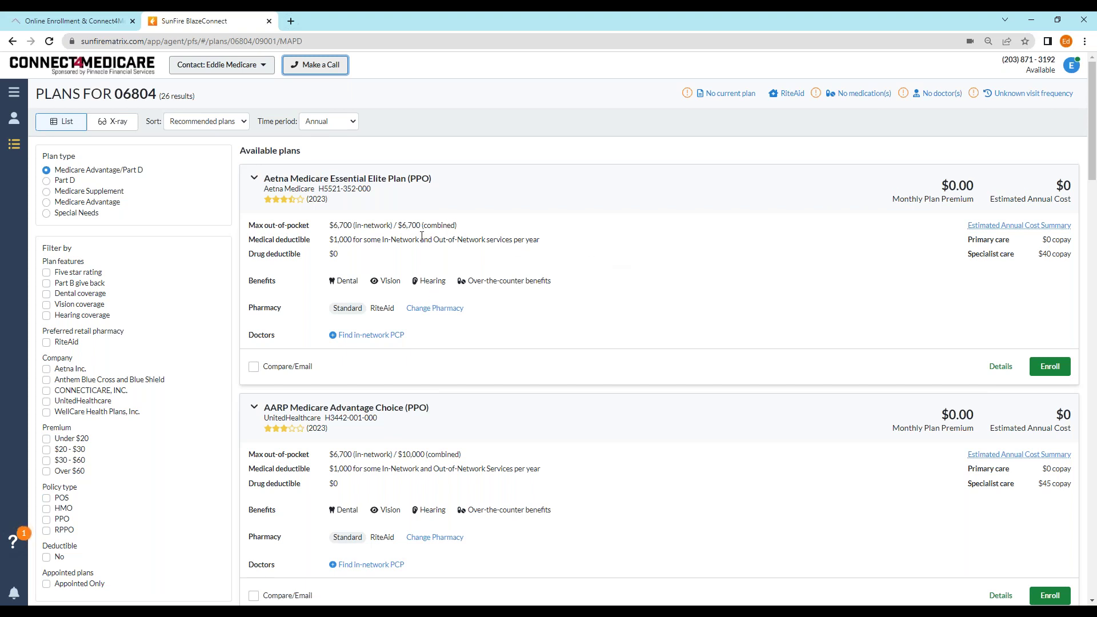
scroll(460, 234, "down", 3)
scroll(460, 236, "up", 3)
- Enroll in the Aetna Medicare Essential Elite Plan (PPO), skip choosing a PCP, and start the application
left_click(1058, 372)
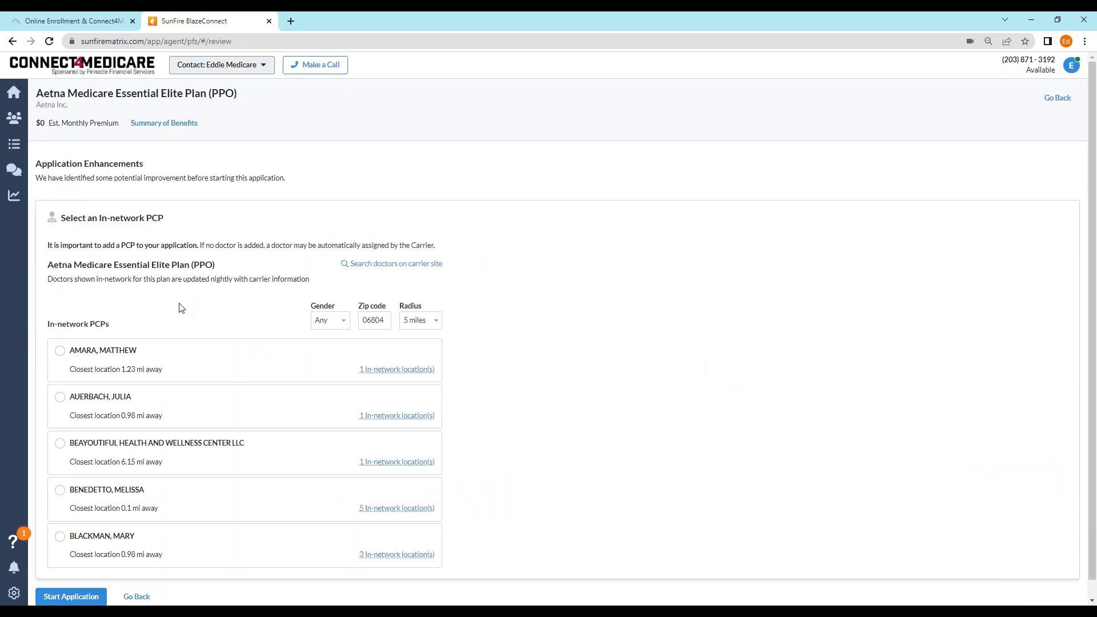
scroll(180, 303, "down", 1)
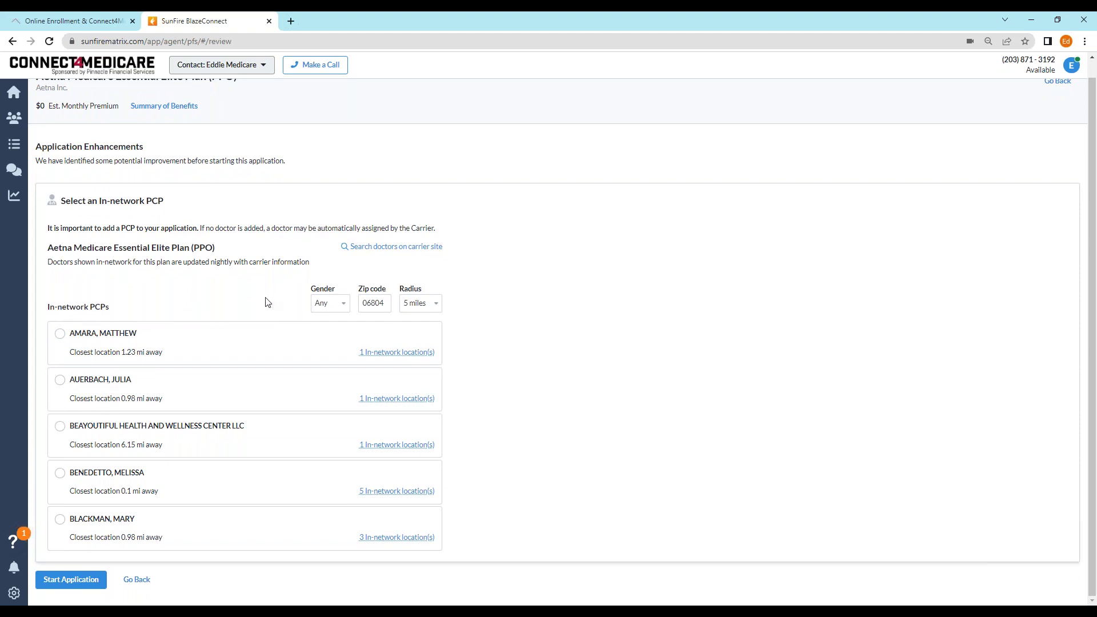
left_click(72, 580)
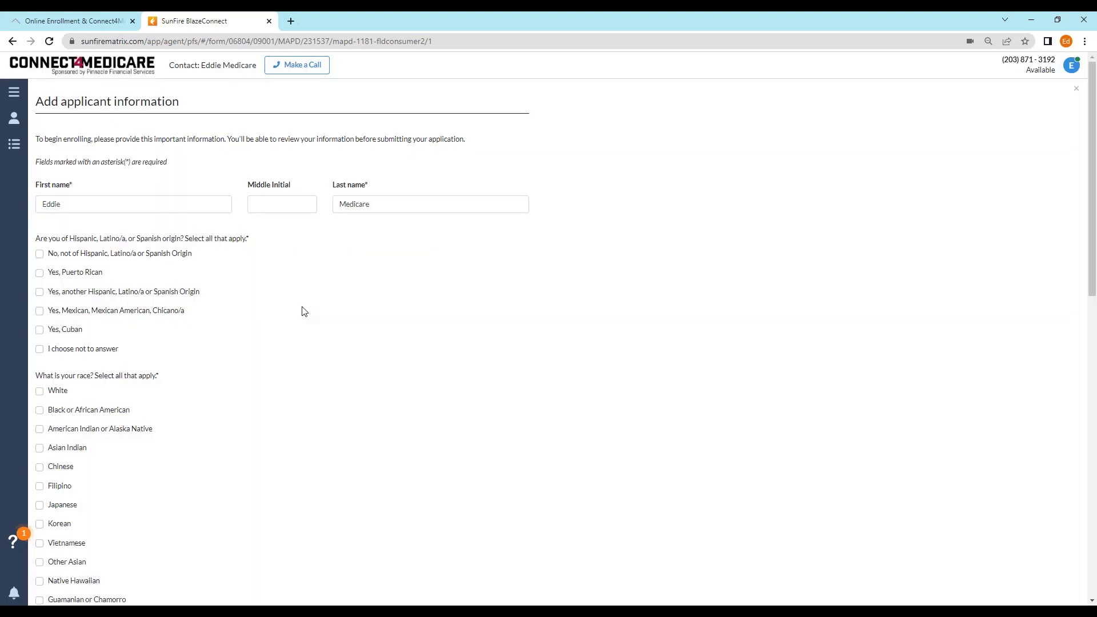
- Review the pre-filled e-mail, ZIP 06804, FAIRFIELD county and CT state, then show the agent's account options
scroll(240, 277, "down", 9)
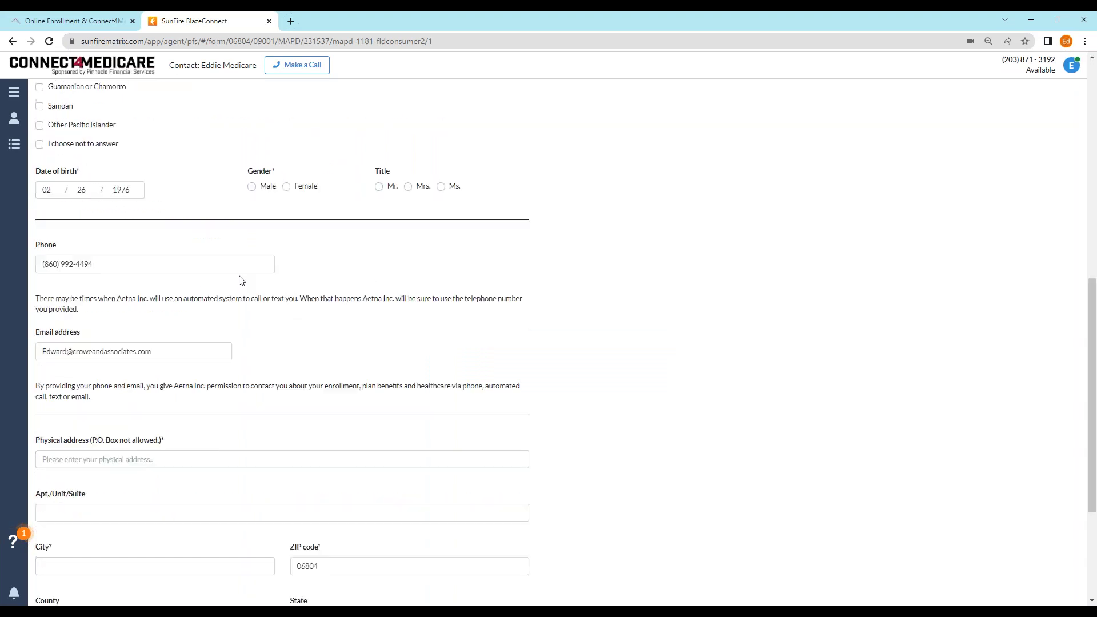
scroll(241, 280, "down", 3)
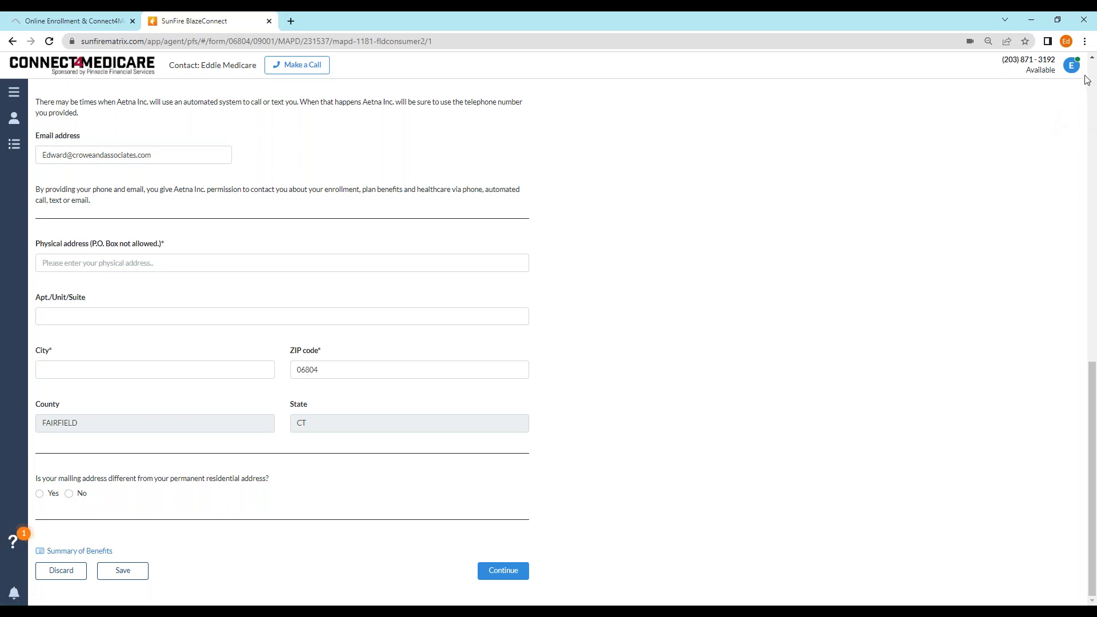
left_click(1071, 72)
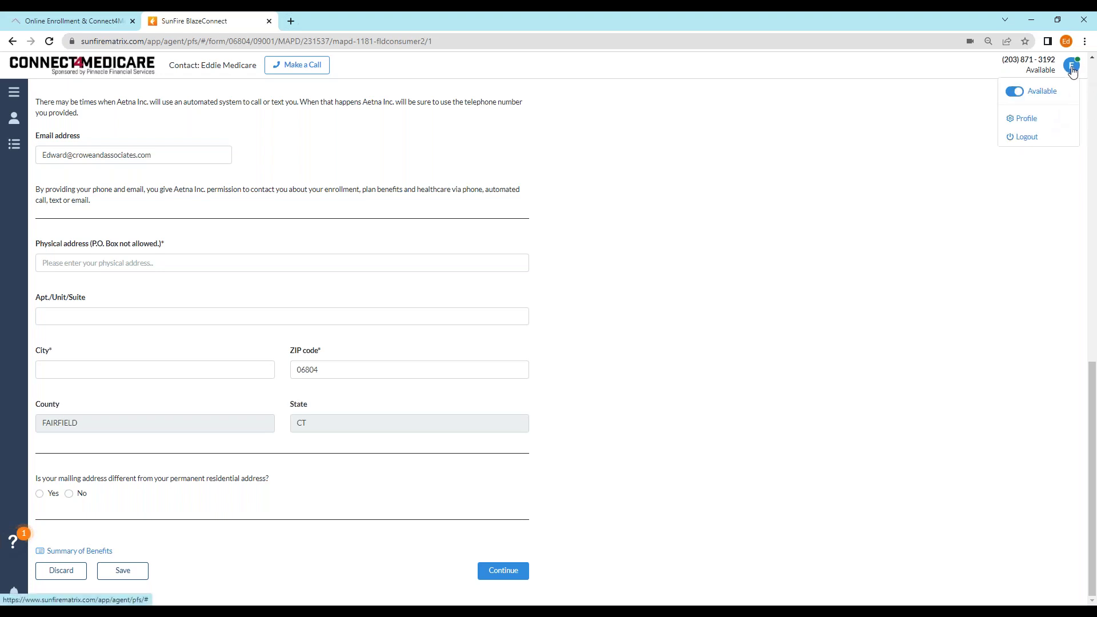